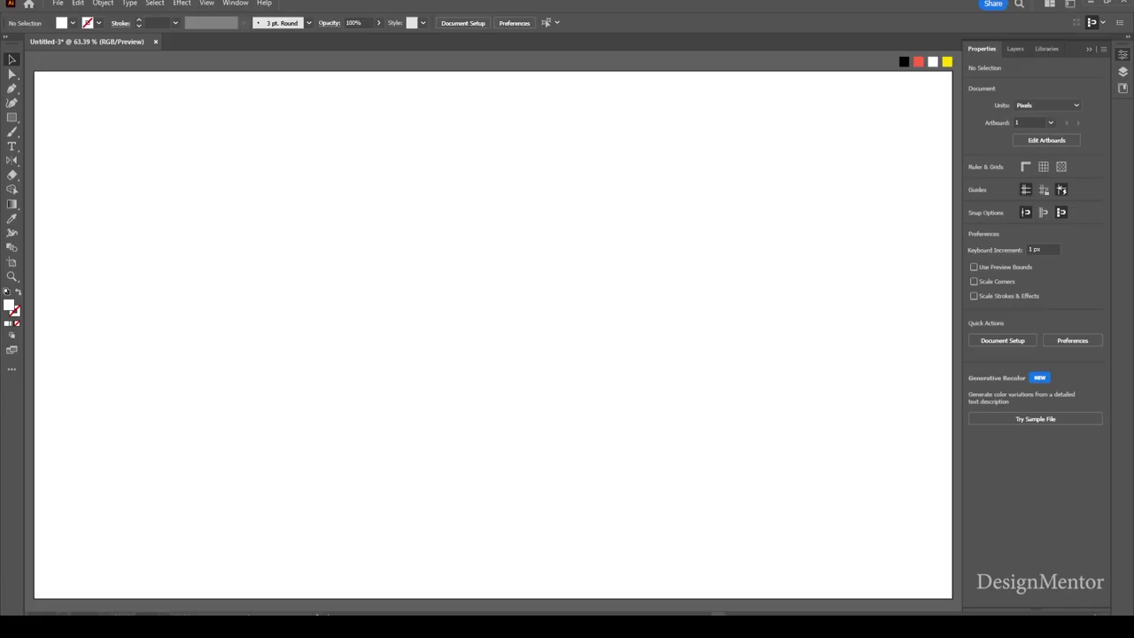
# - Create a black 1920 × 1080 px rectangle sampled from the black swatch
pyautogui.press('m')
pyautogui.moveTo(12, 117); pyautogui.dragTo(54, 117)
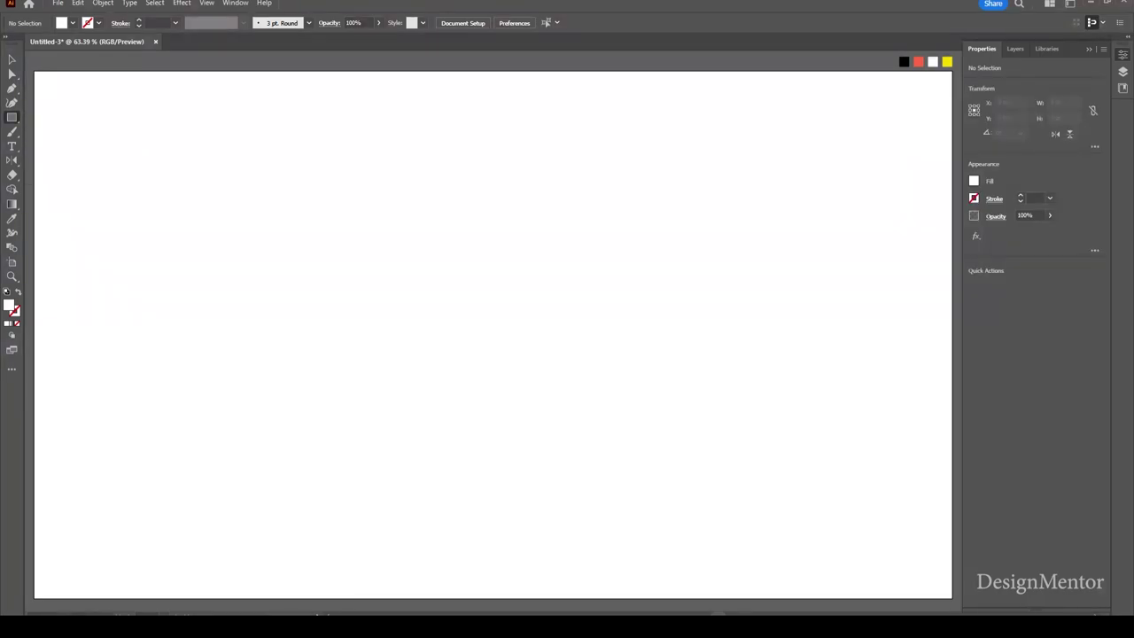
pyautogui.press('i')
pyautogui.click(904, 62)
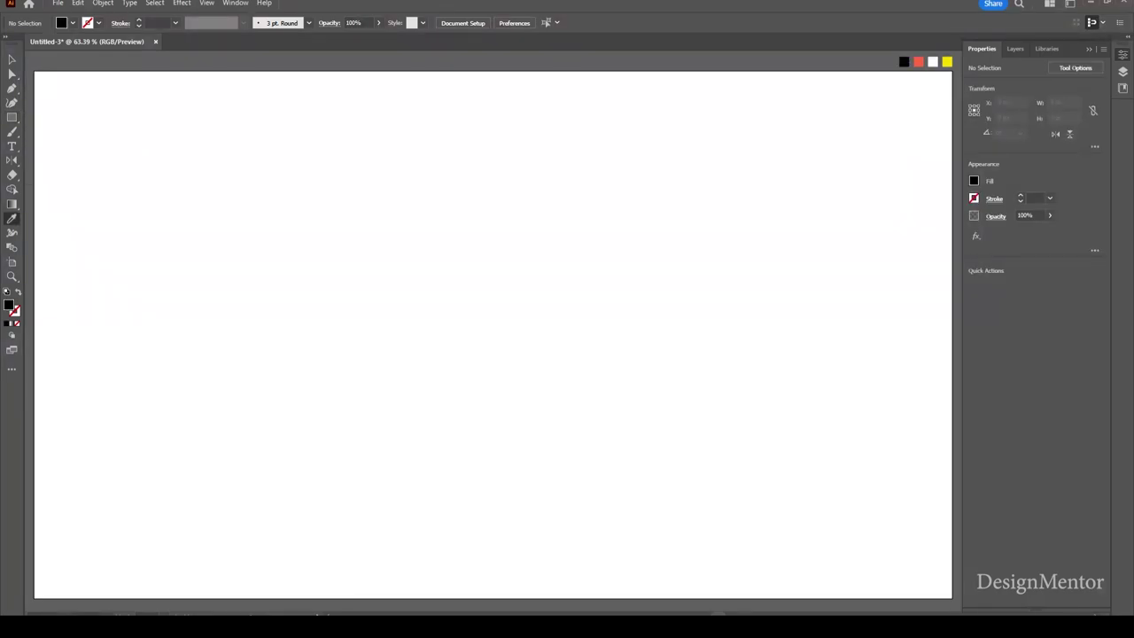
pyautogui.press('m')
pyautogui.click(602, 178)
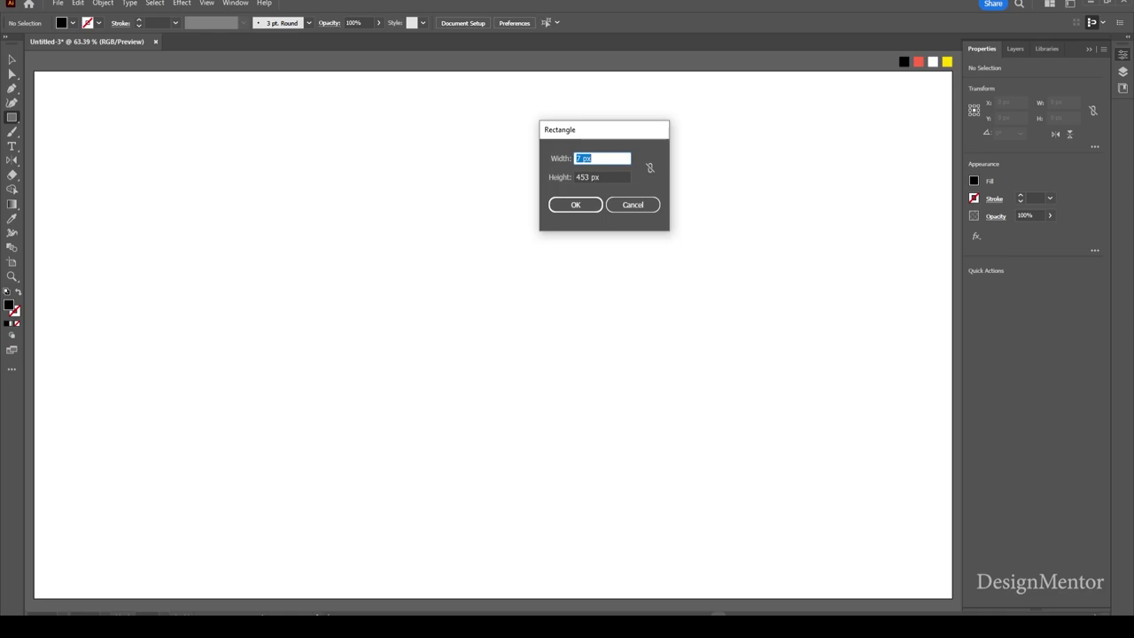
pyautogui.write('1920')
pyautogui.press('Tab')
pyautogui.write('1080')
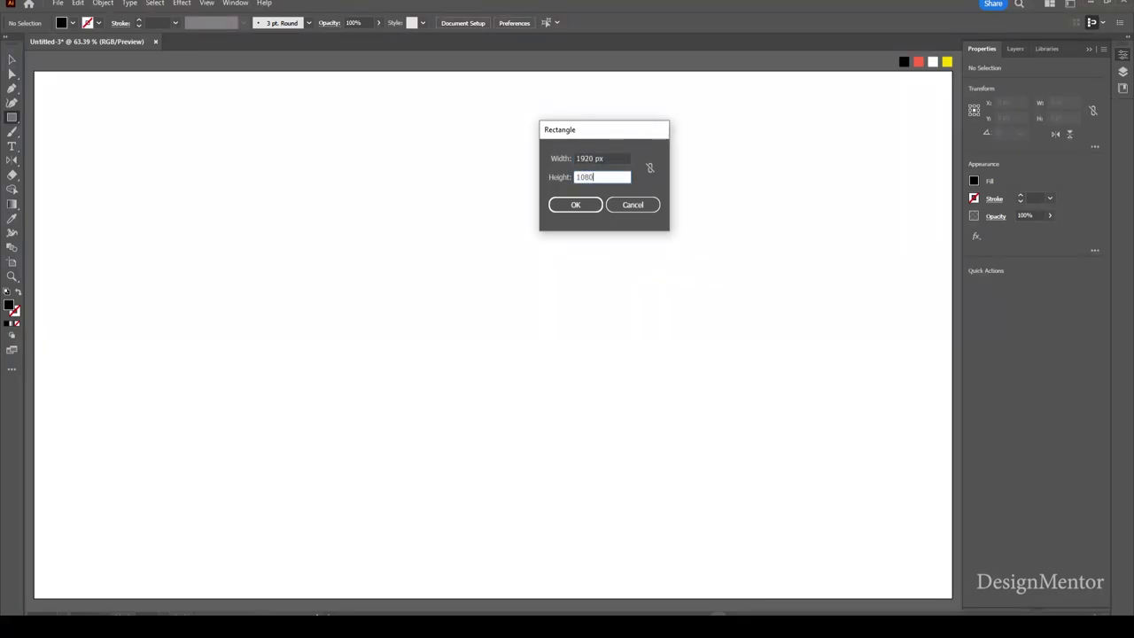
pyautogui.press('Return')
# - Centre the black rectangle on the artboard and lock it in place
pyautogui.click(1015, 285)
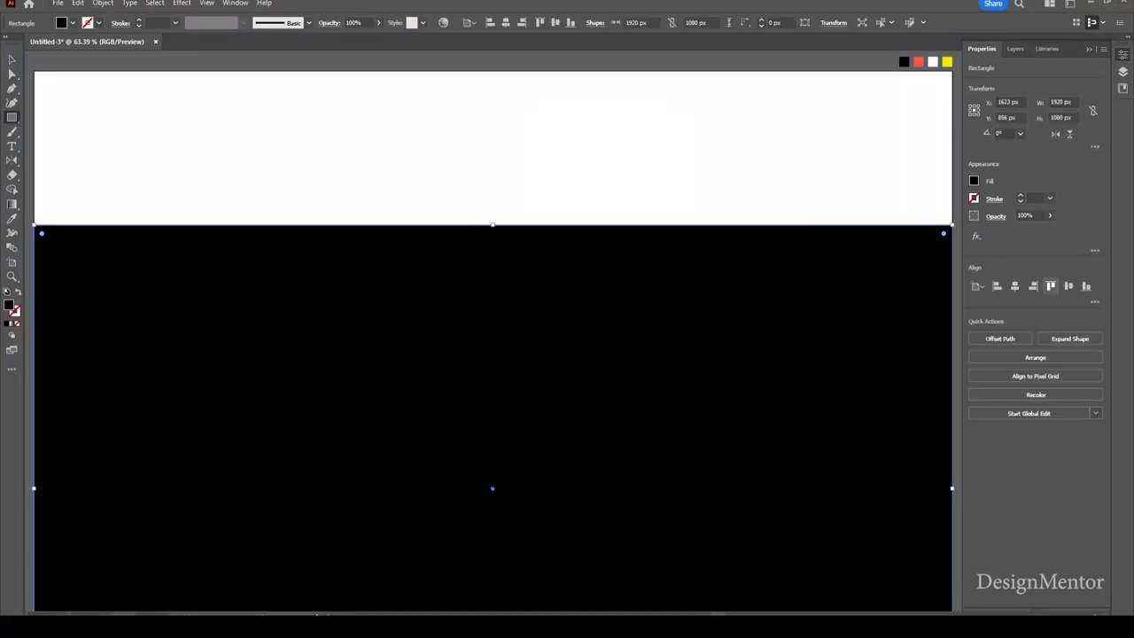
pyautogui.click(1069, 285)
pyautogui.click(102, 3)
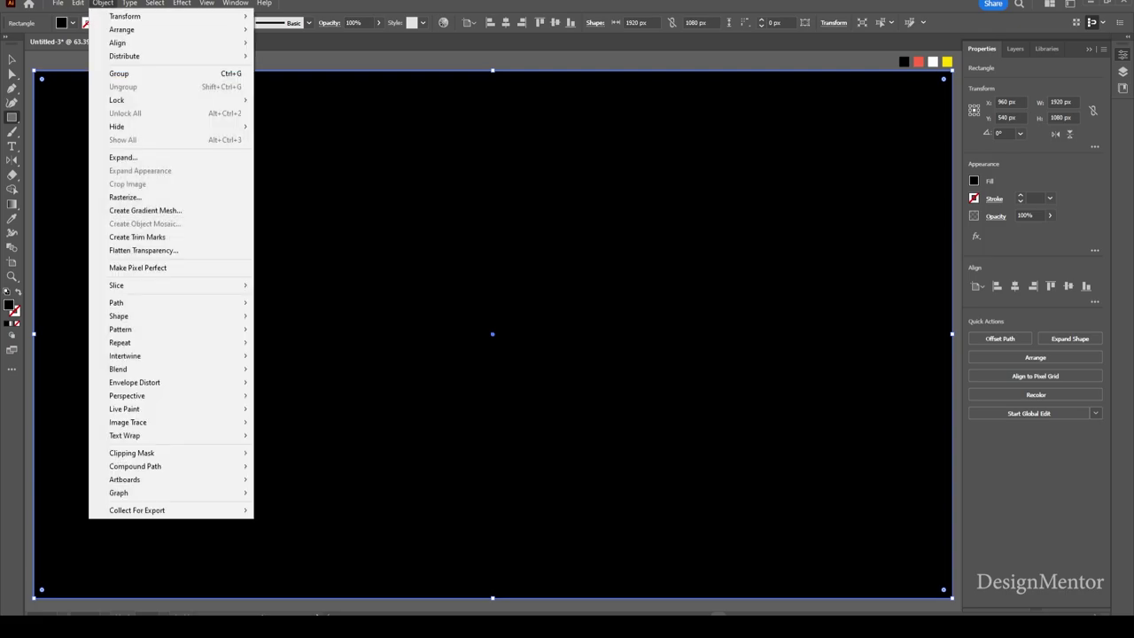
pyautogui.click(282, 100)
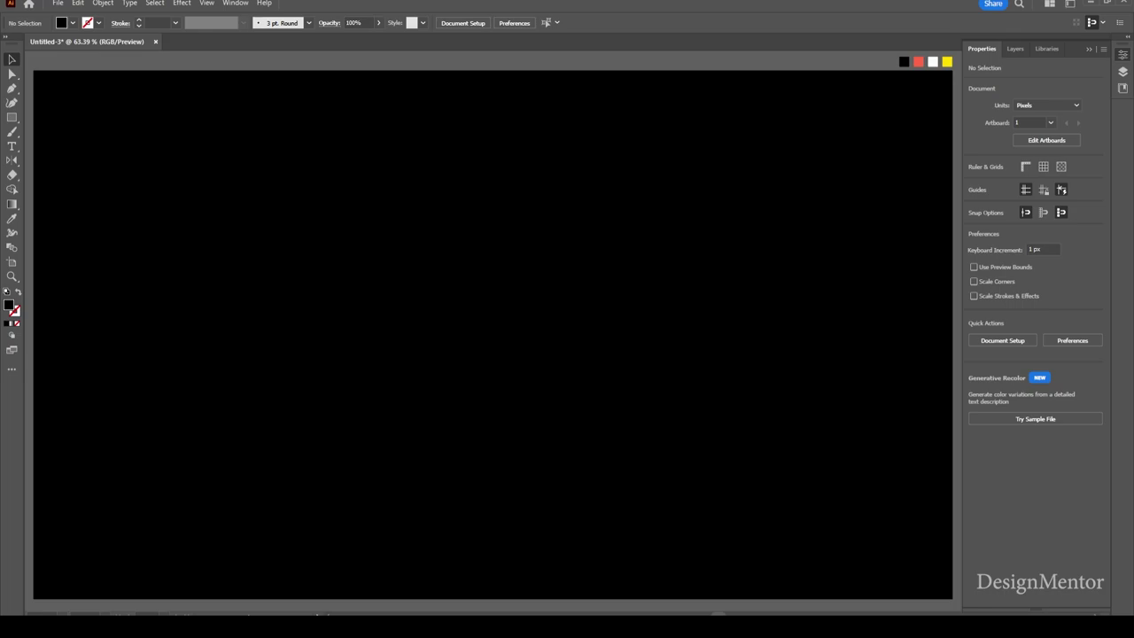
# - Draw a red 1000 × 1000 px square from the red swatch and centre it on the artboard
pyautogui.press('i')
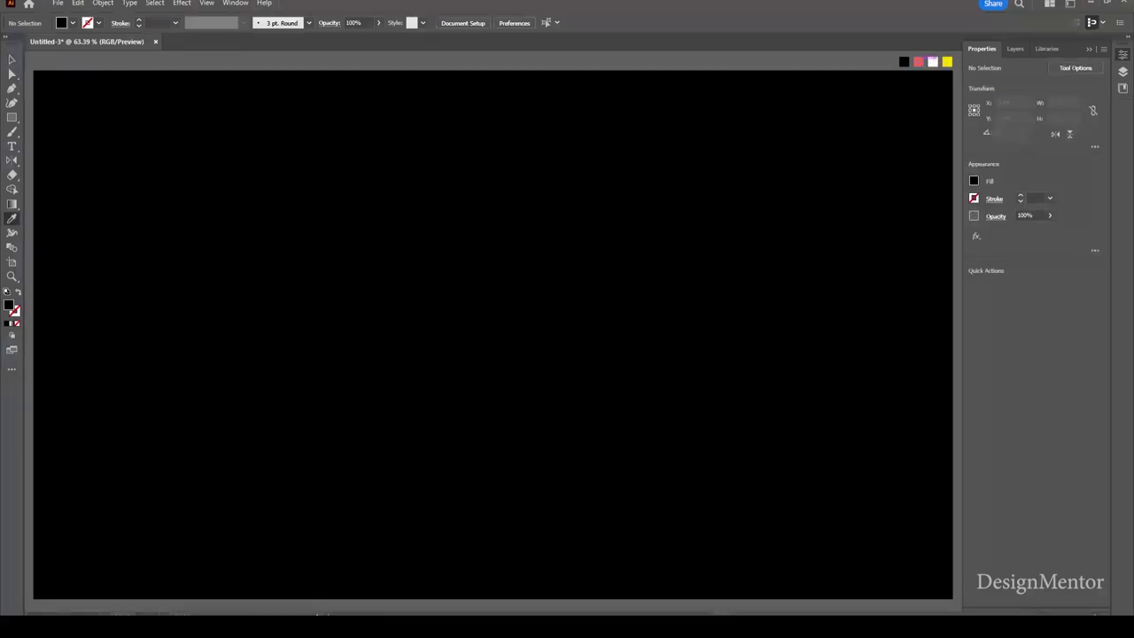
pyautogui.click(918, 62)
pyautogui.press('m')
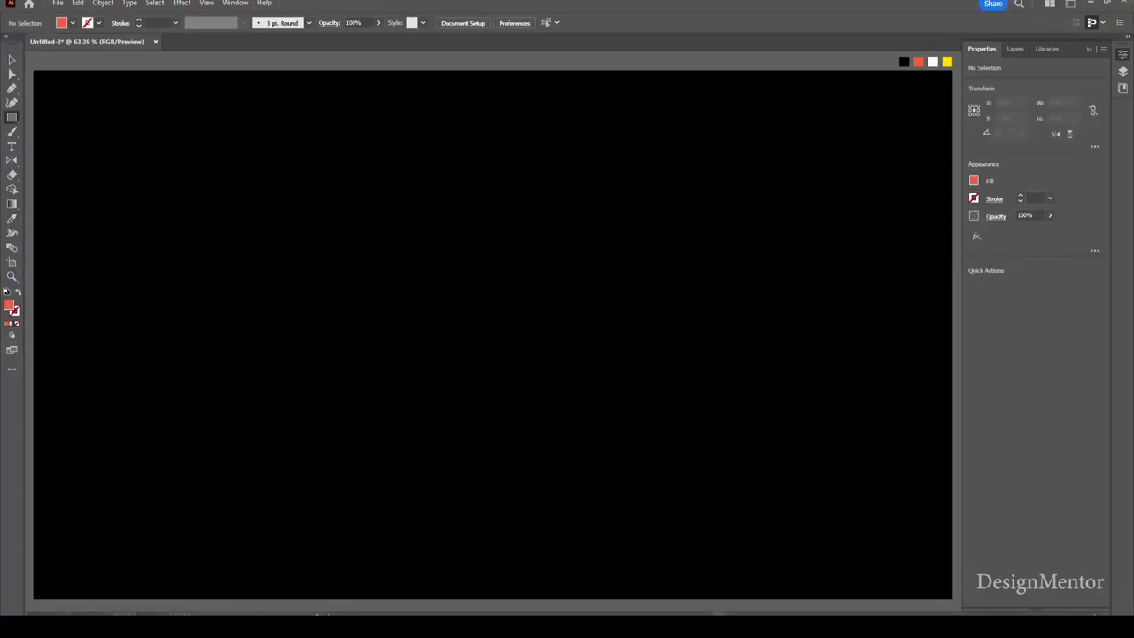
pyautogui.click(604, 177)
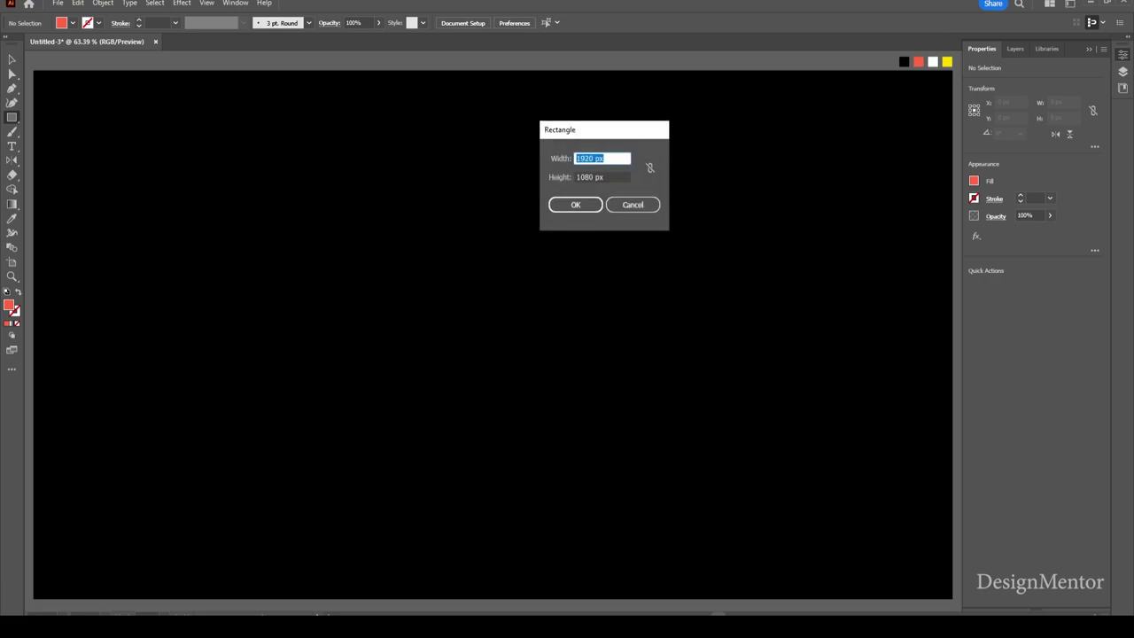
pyautogui.write('100')
pyautogui.press('Tab')
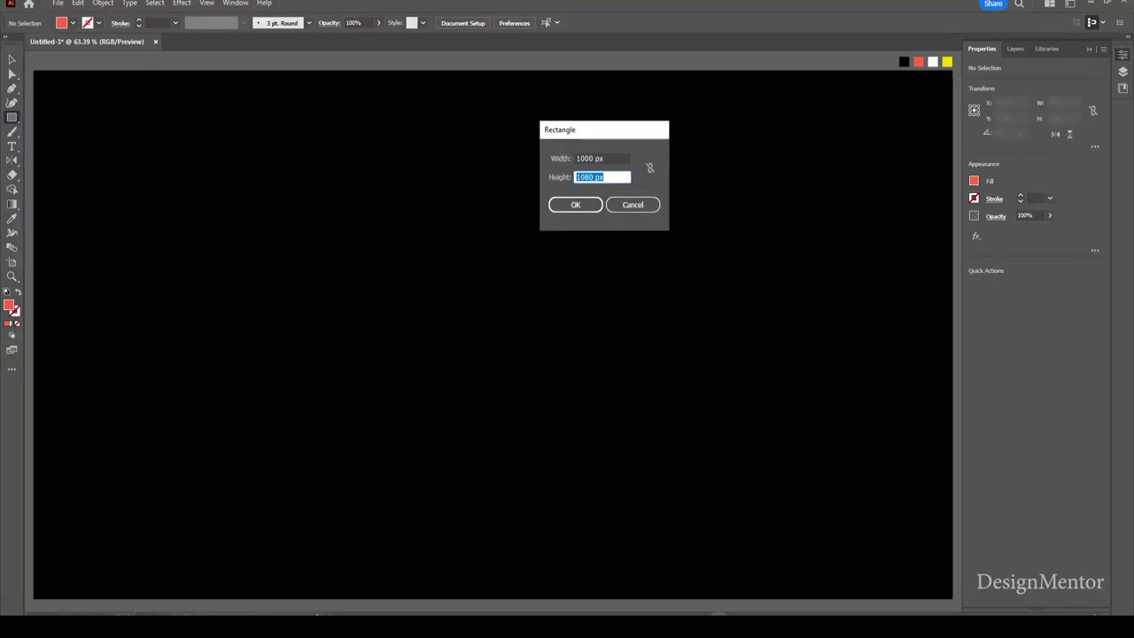
pyautogui.write('1000')
pyautogui.press('Return')
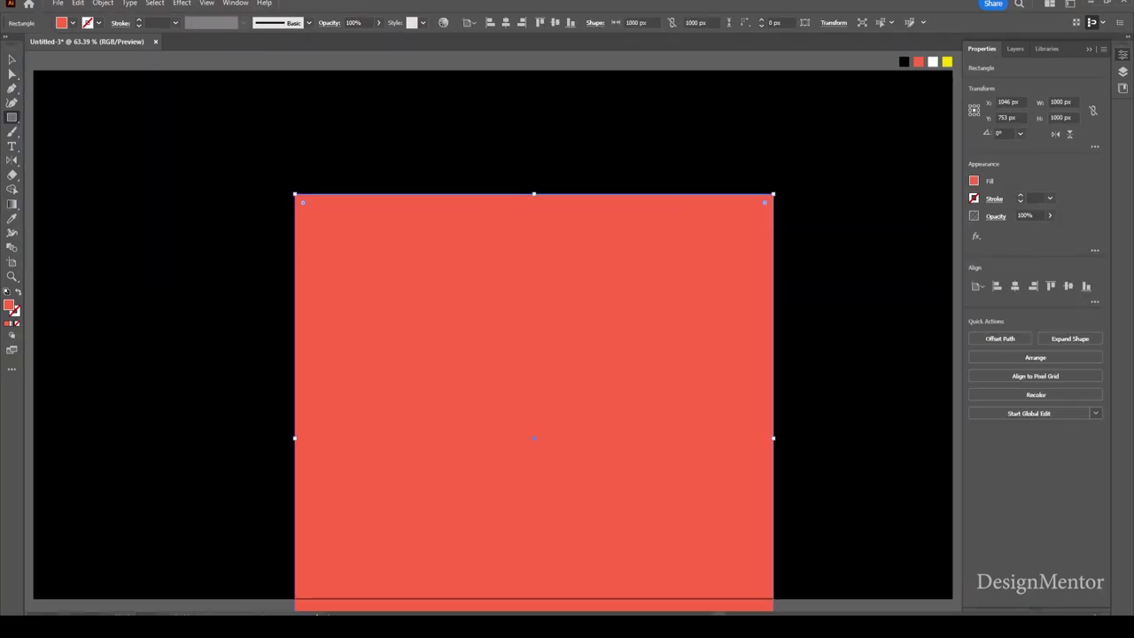
pyautogui.click(1068, 285)
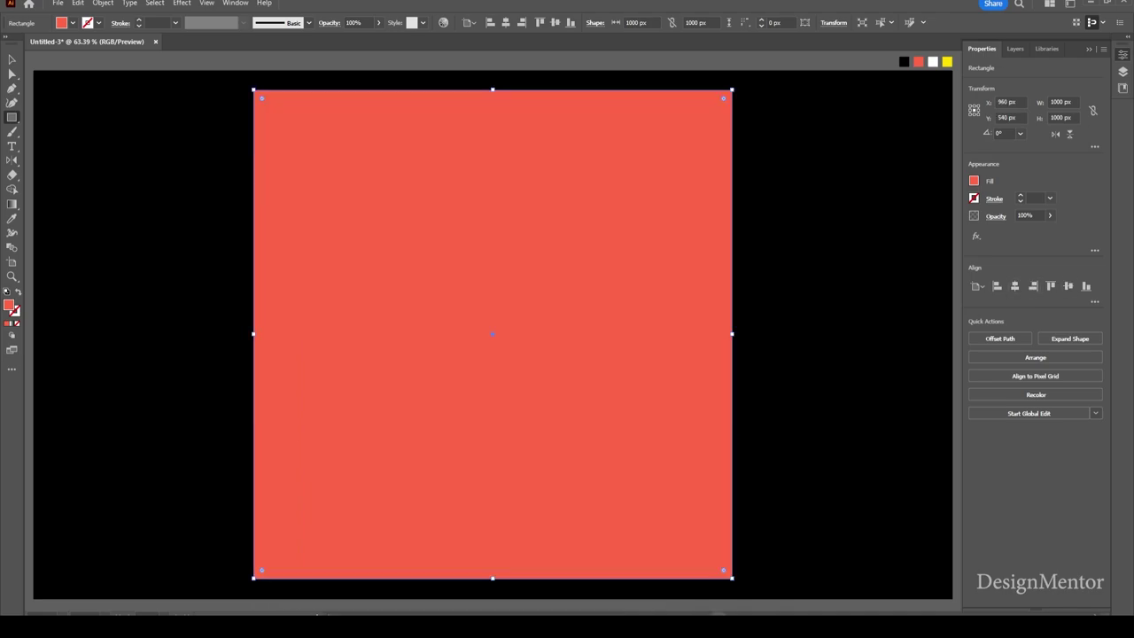
# - Drag the red square's live corners inward to about a 192 px radius, then deselect
pyautogui.press('v')
pyautogui.moveTo(261, 98); pyautogui.dragTo(325, 163)
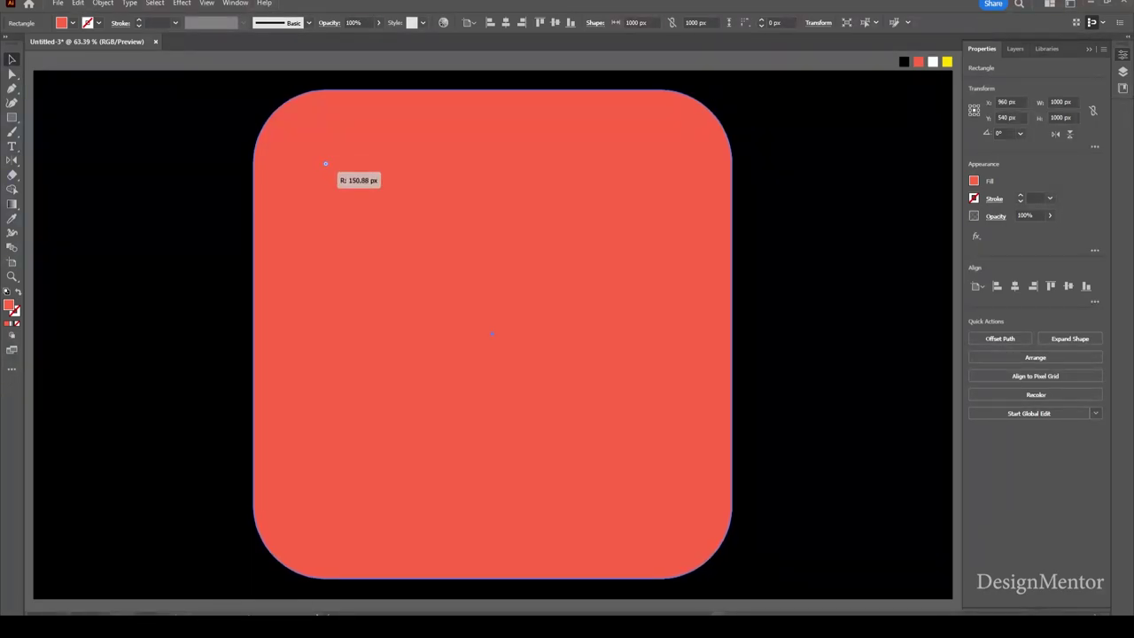
pyautogui.moveTo(326, 163); pyautogui.dragTo(346, 184)
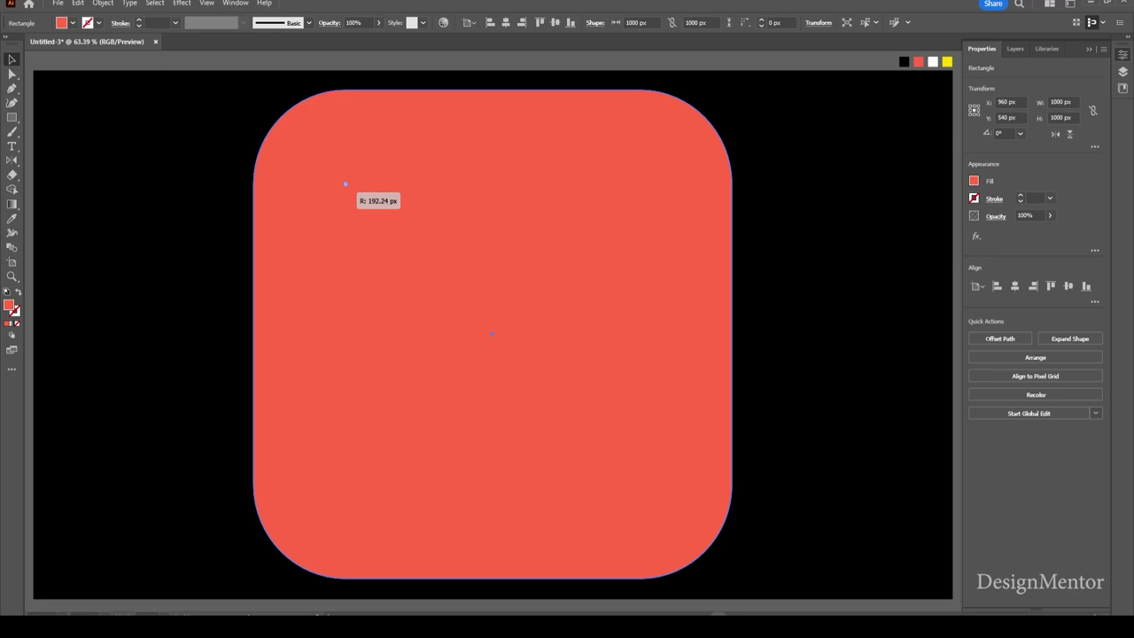
pyautogui.hotkey('ctrl', 'shift', 'a')
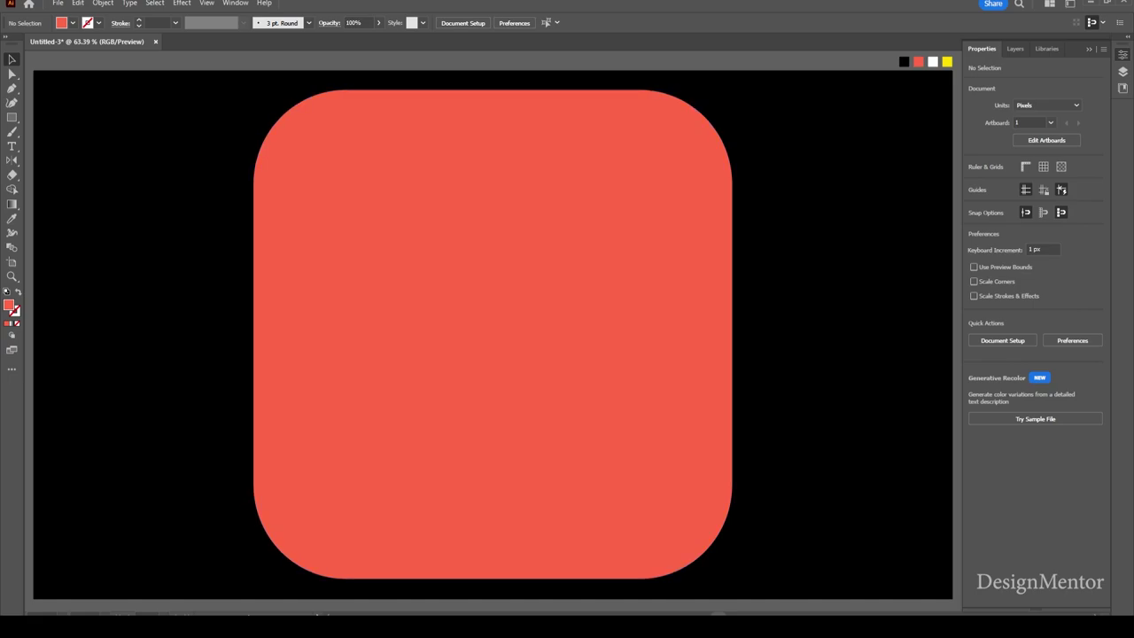
# - Sample yellow from the swatches and switch to the Ellipse tool
pyautogui.press('o')
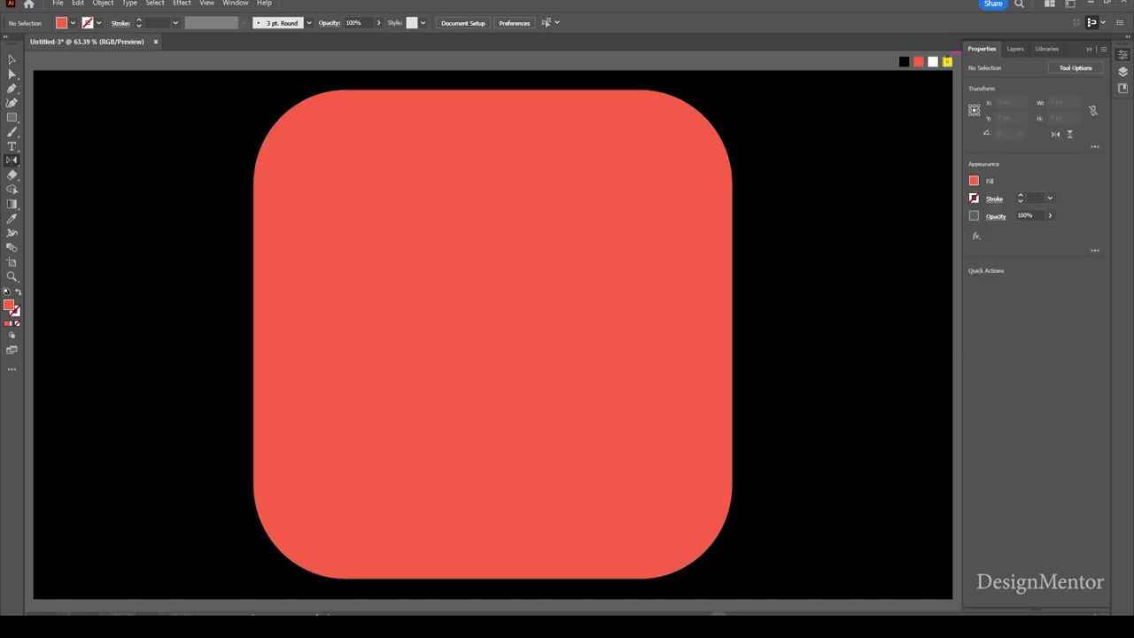
pyautogui.press('i')
pyautogui.click(947, 61)
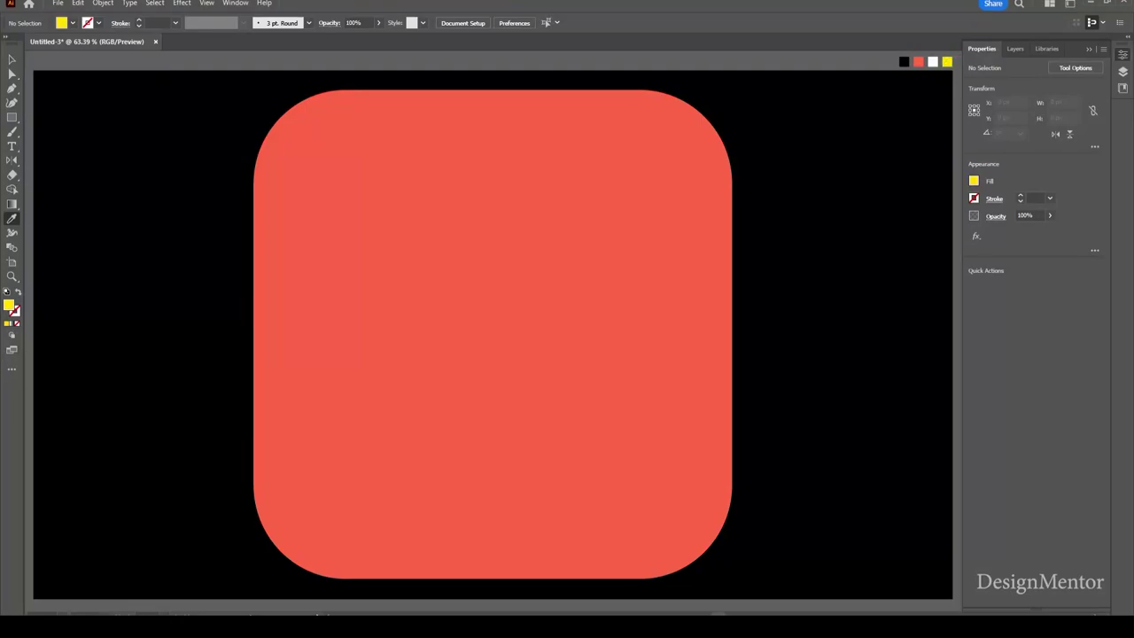
pyautogui.click(12, 117)
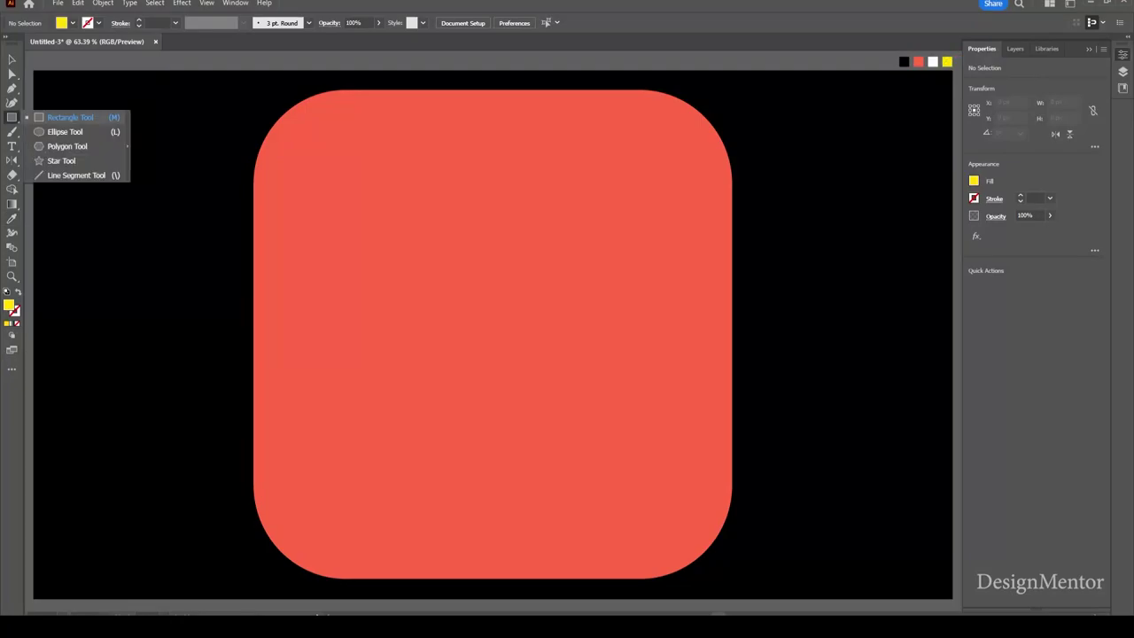
pyautogui.click(64, 131)
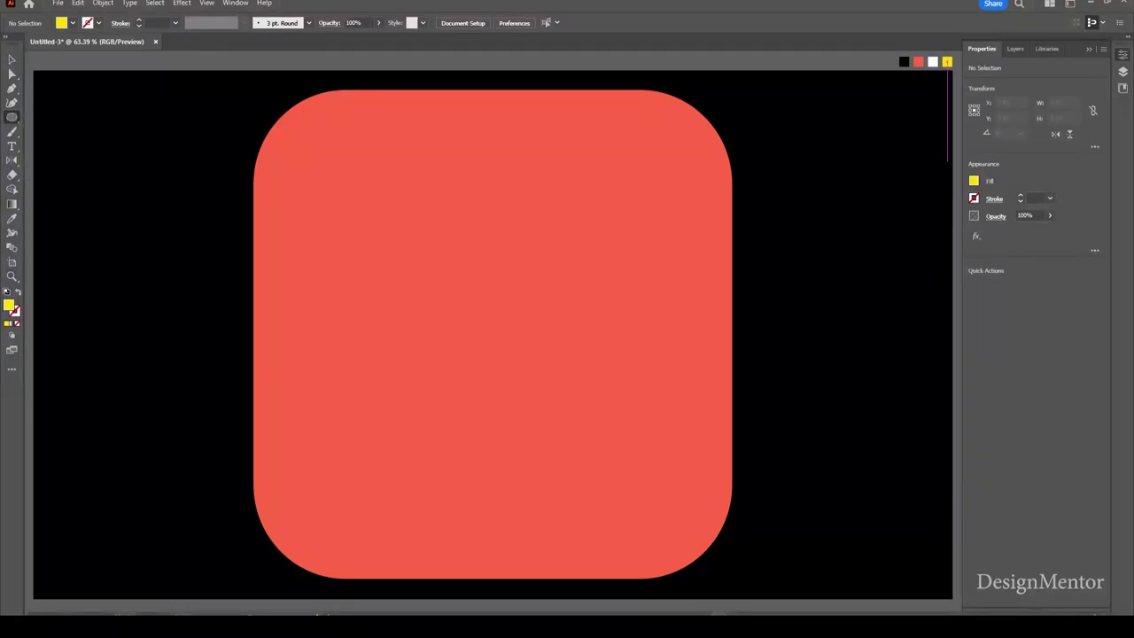
pyautogui.press('i')
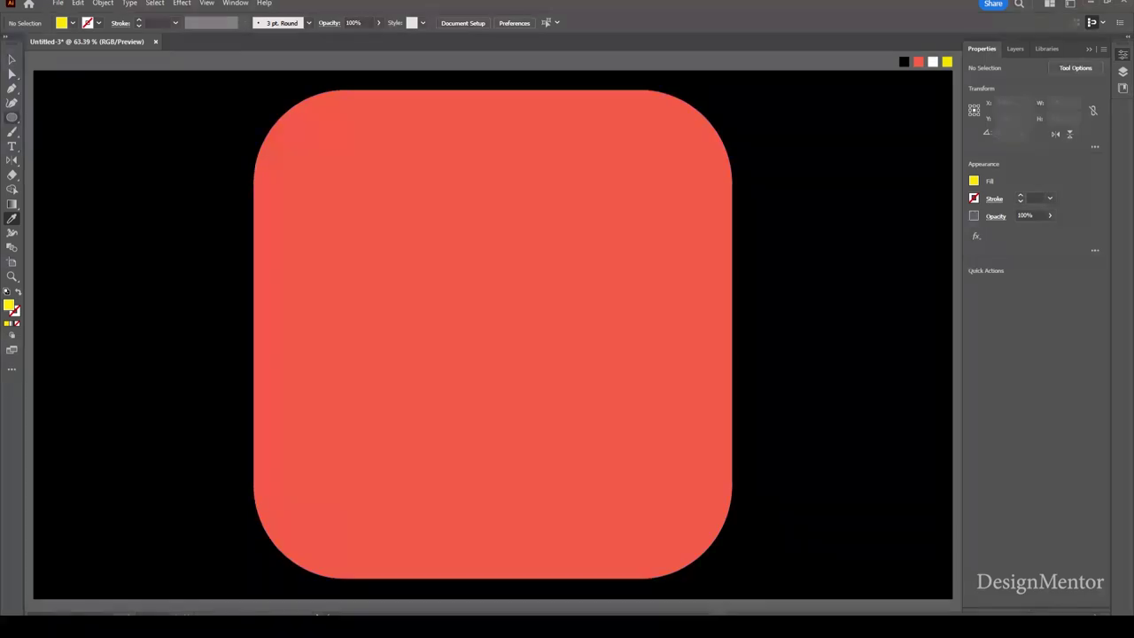
pyautogui.press('l')
# - Create a yellow 50 × 50 px circle centred on the artboard
pyautogui.click(567, 306)
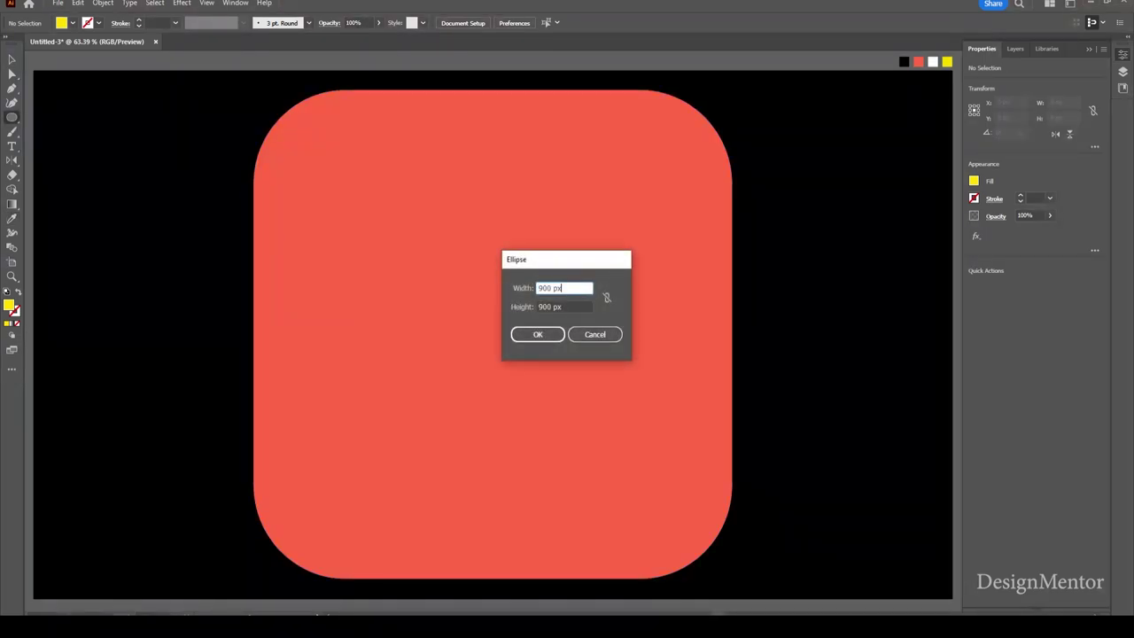
pyautogui.write('50')
pyautogui.press('Tab')
pyautogui.write('50')
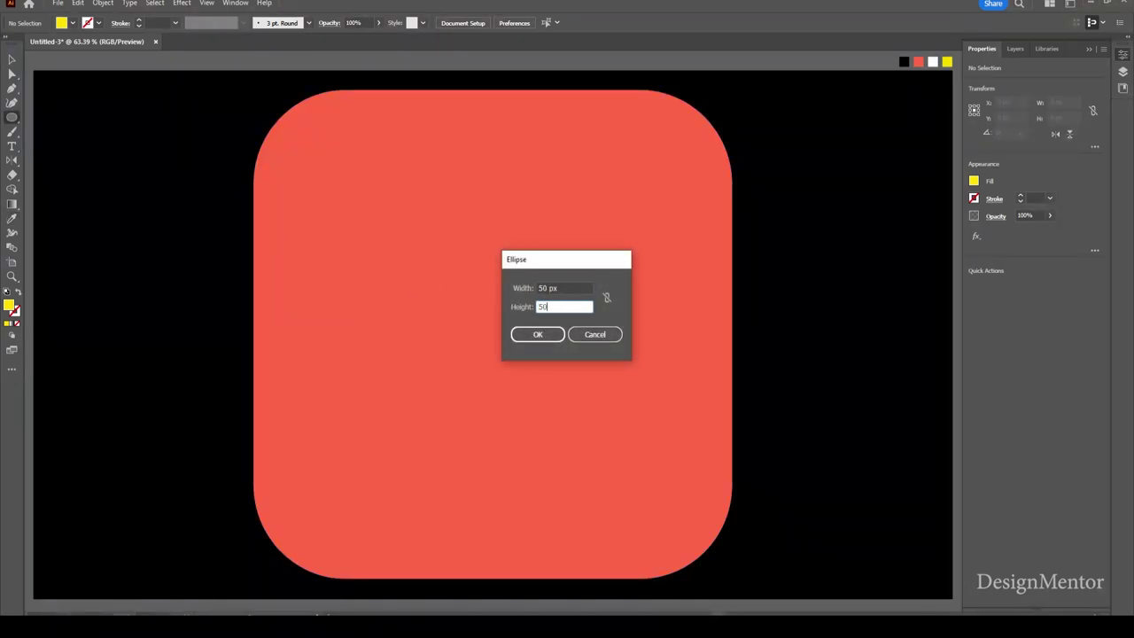
pyautogui.press('Return')
pyautogui.click(1014, 285)
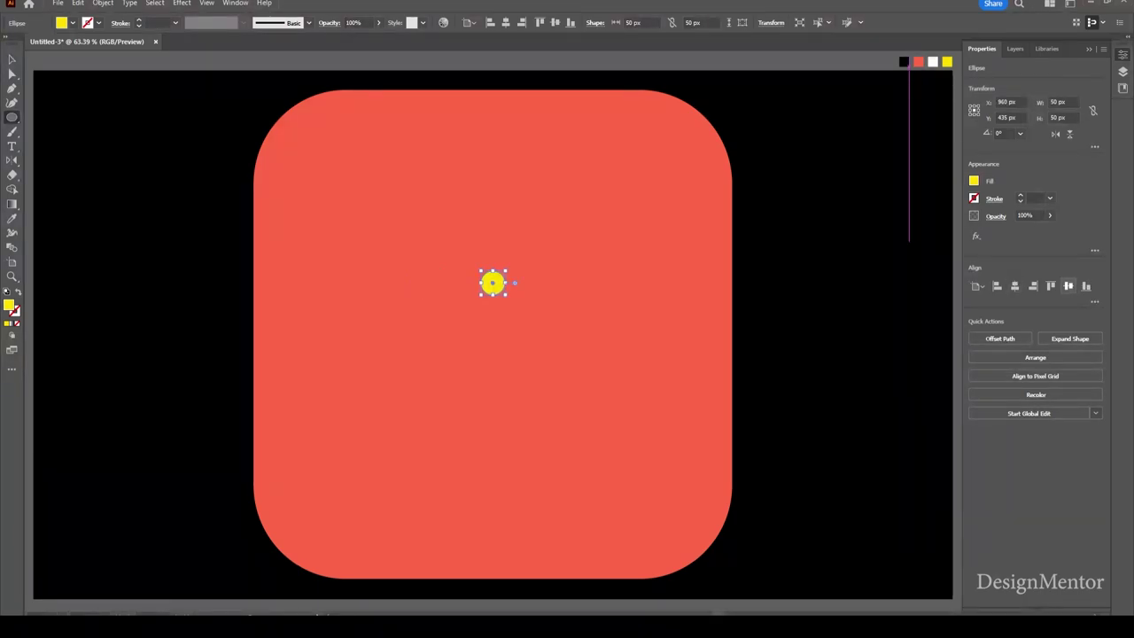
pyautogui.click(1069, 285)
# - Select the rounded red square and lock it in place
pyautogui.press('v')
pyautogui.click(142, 354)
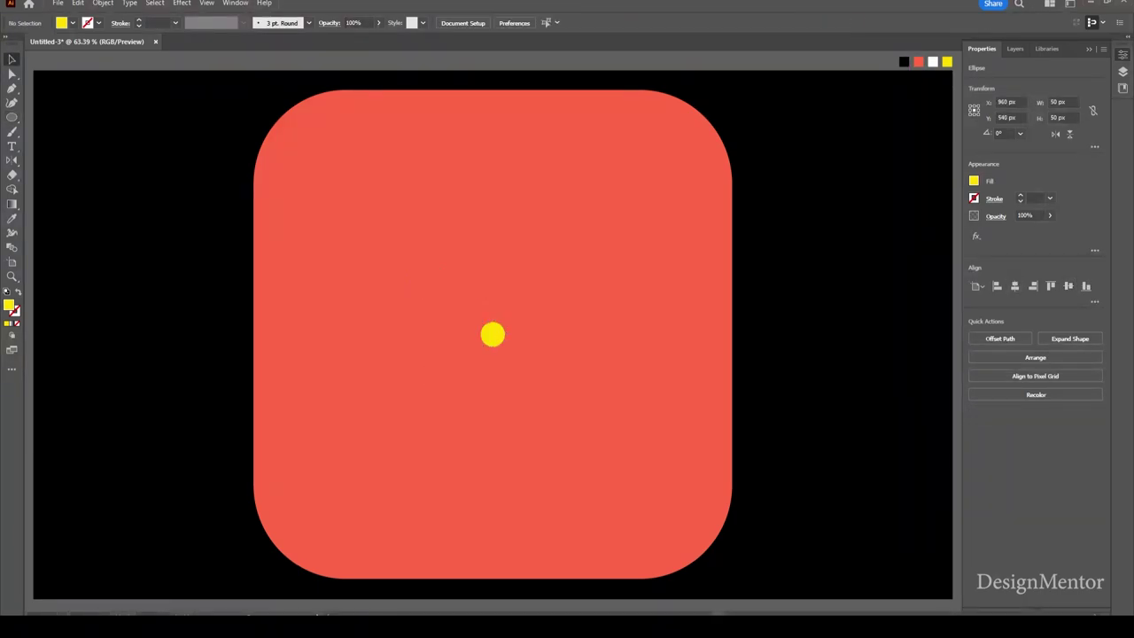
pyautogui.click(620, 222)
pyautogui.hotkey('ctrl', 'shift', 'a')
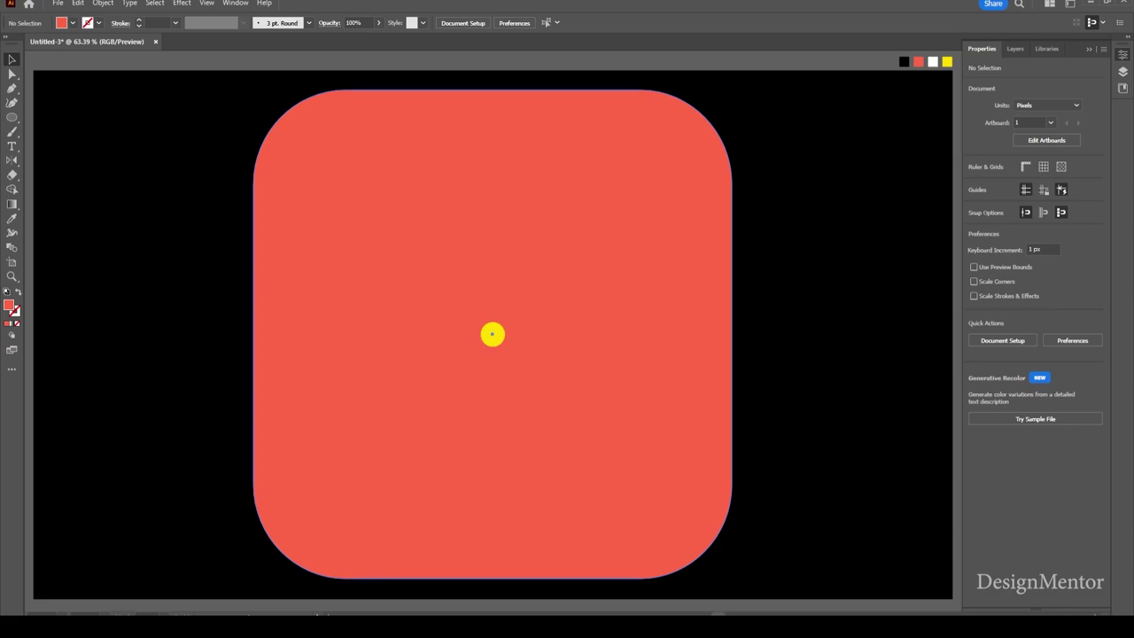
pyautogui.hotkey('ctrl', '6')
pyautogui.hotkey('alt', 's')
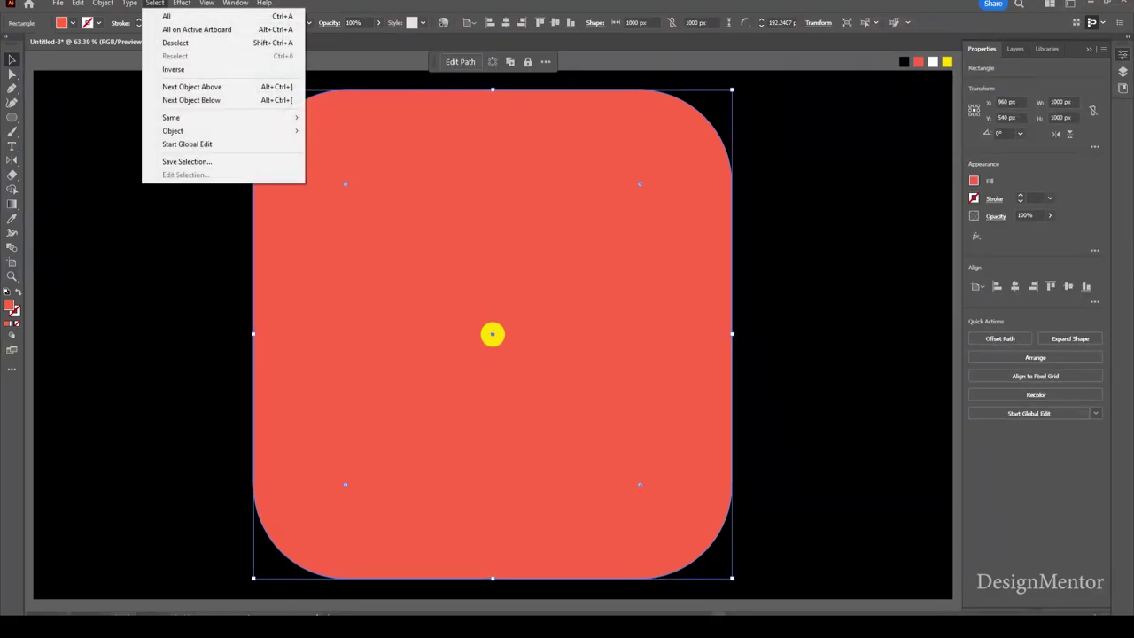
pyautogui.press('Left')
pyautogui.press('Left')
pyautogui.press('u')
pyautogui.press('Up')
pyautogui.press('Right')
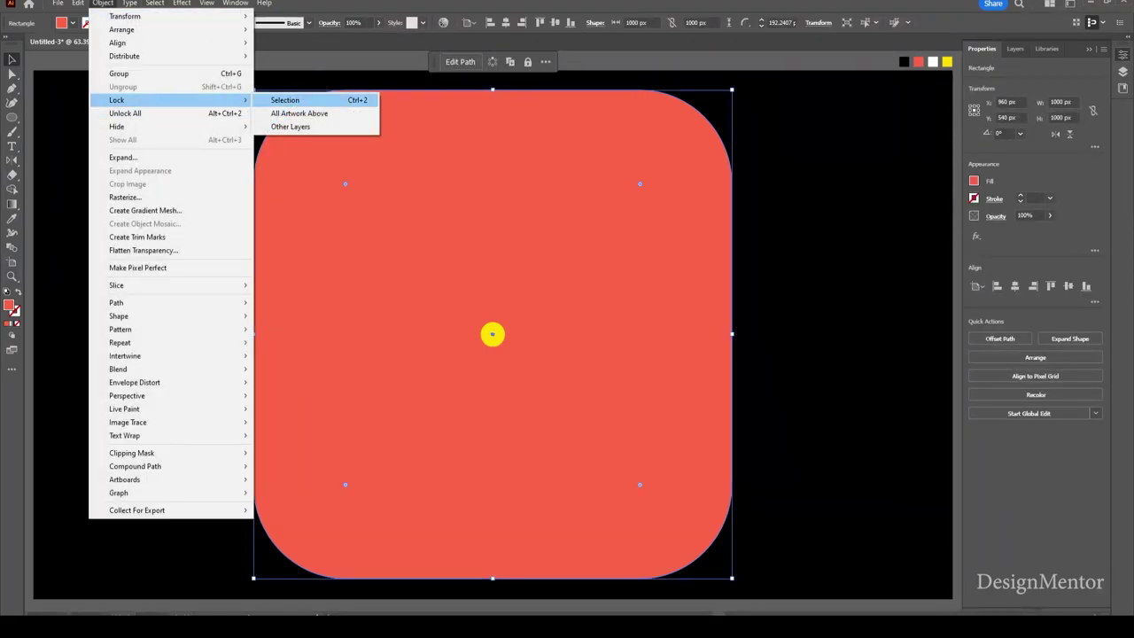
pyautogui.press('Return')
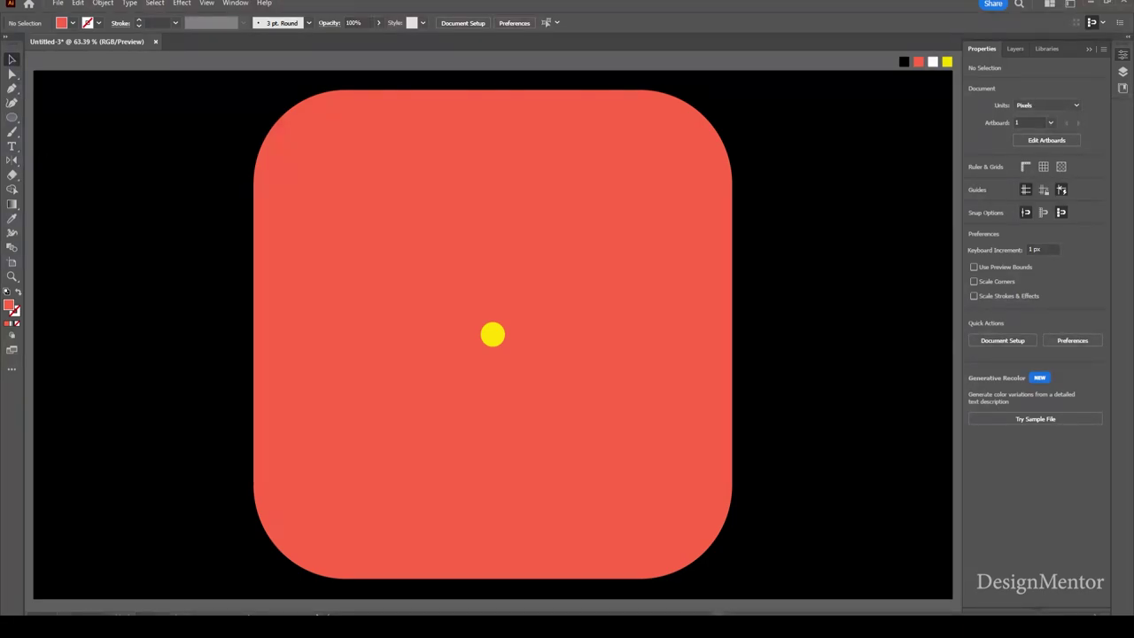
# - Set the fill to none and the stroke to white for a new ellipse
pyautogui.click(73, 24)
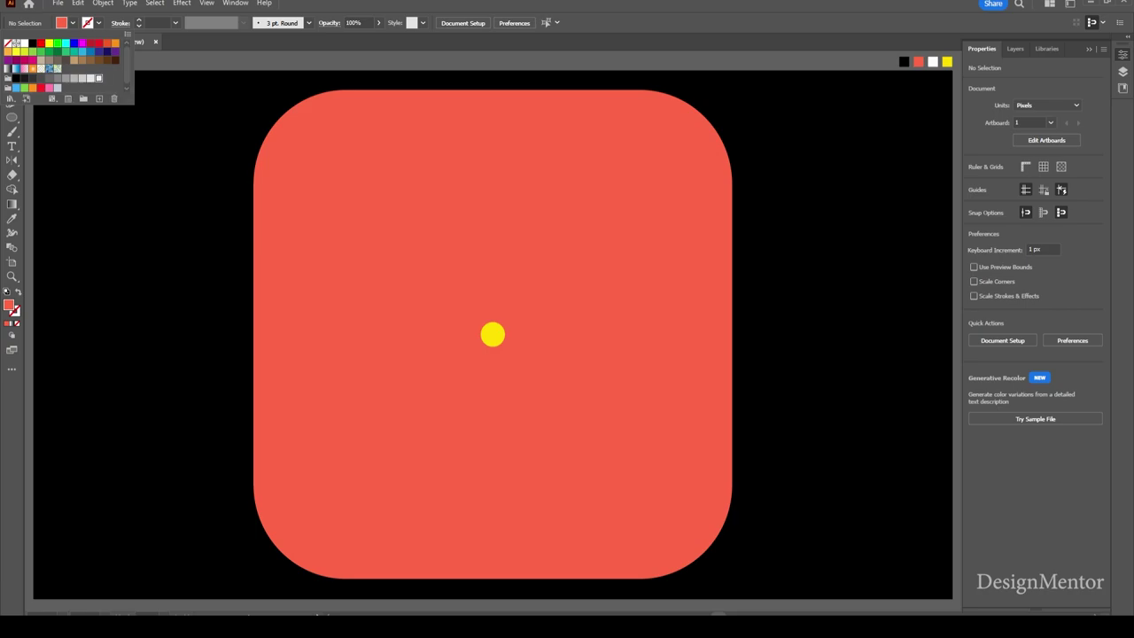
pyautogui.click(23, 43)
pyautogui.press('Escape')
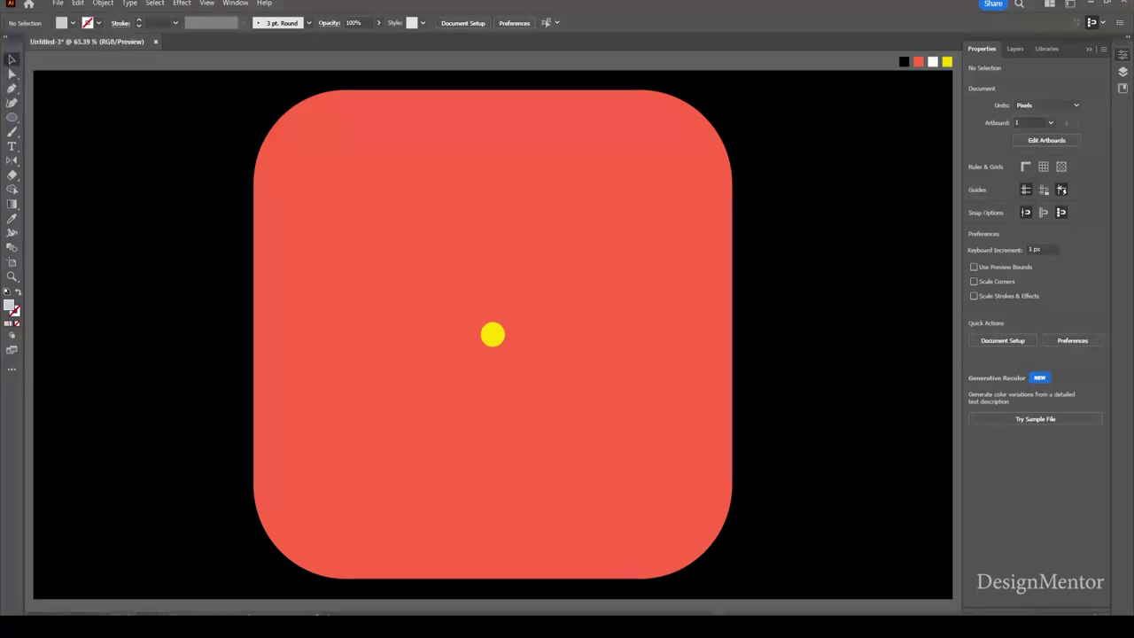
pyautogui.click(11, 116)
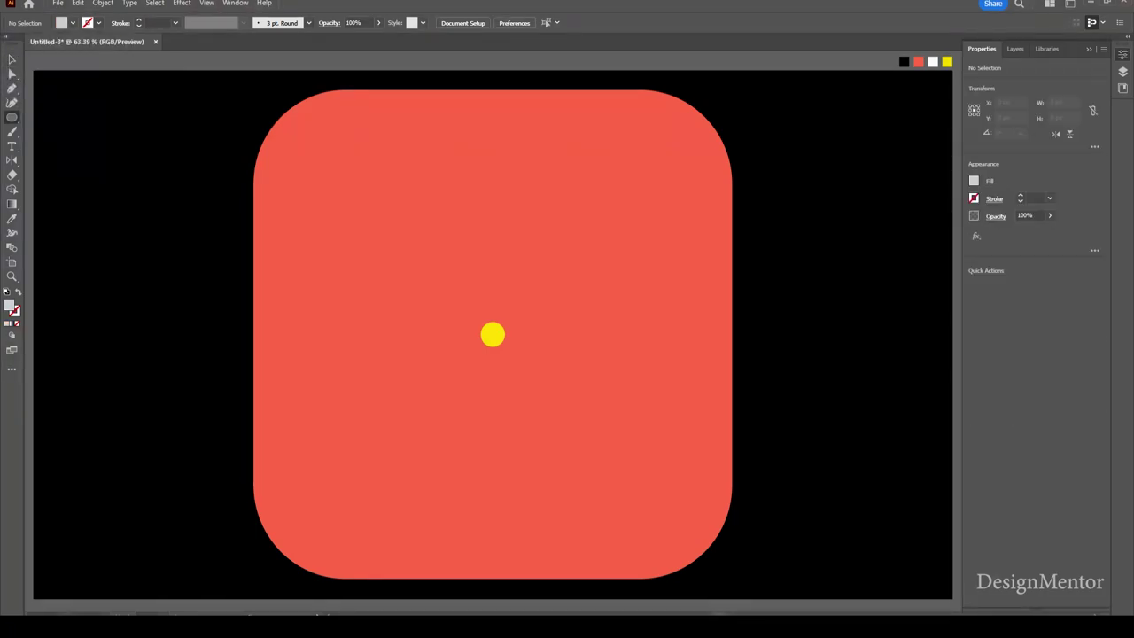
pyautogui.click(73, 23)
pyautogui.click(8, 42)
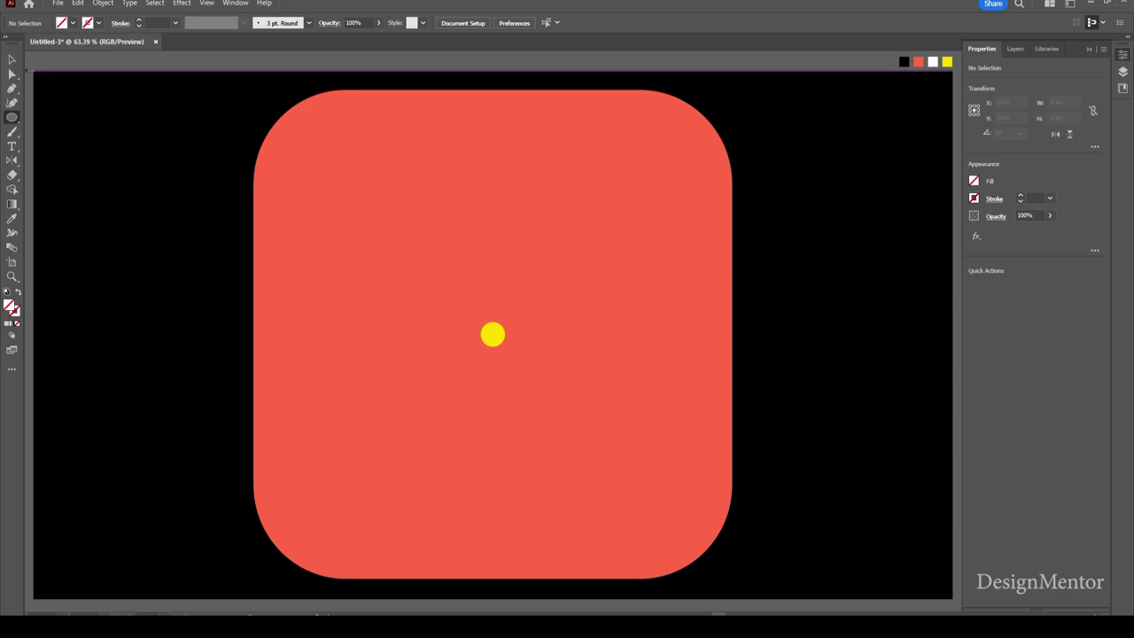
pyautogui.click(98, 23)
pyautogui.click(23, 43)
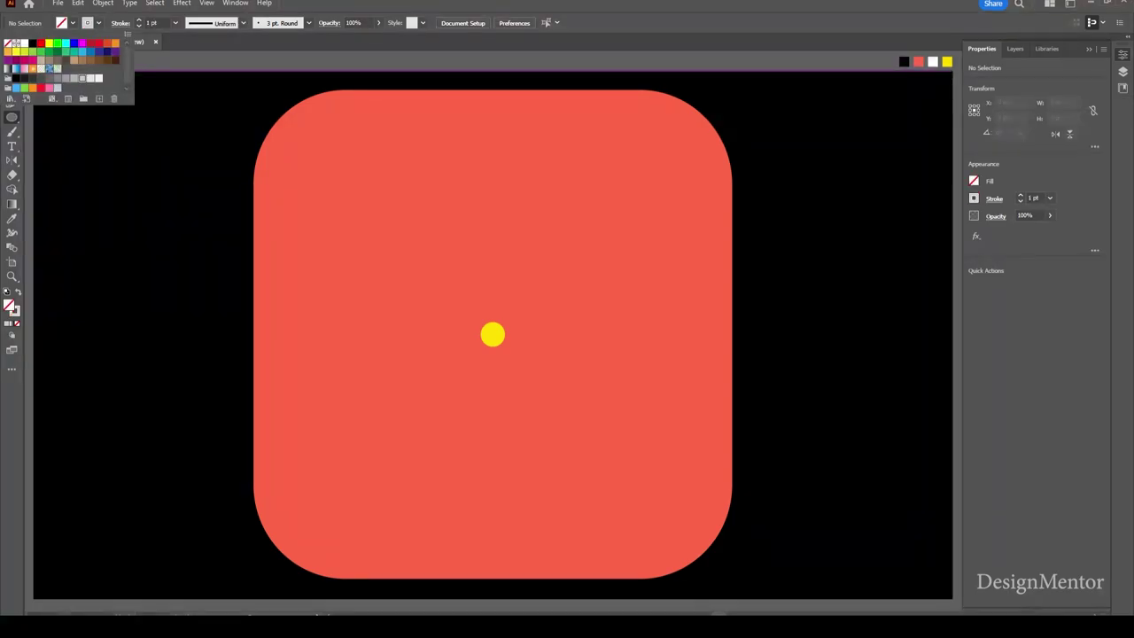
pyautogui.press('Escape')
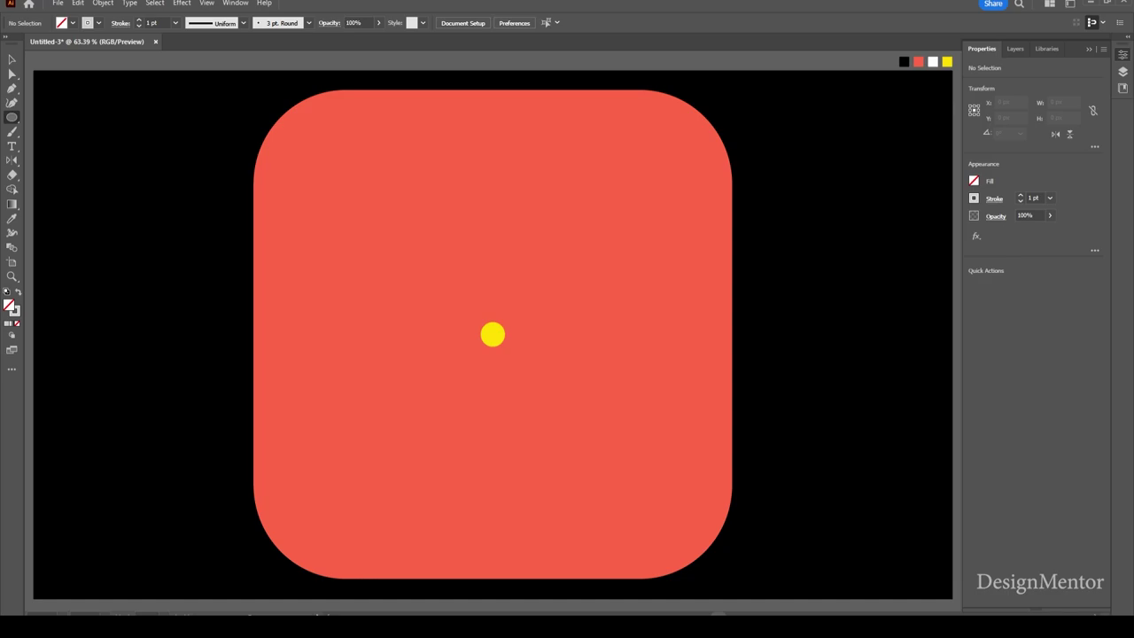
# - Create an 800 × 800 px outline circle centred on the artboard
pyautogui.click(493, 334)
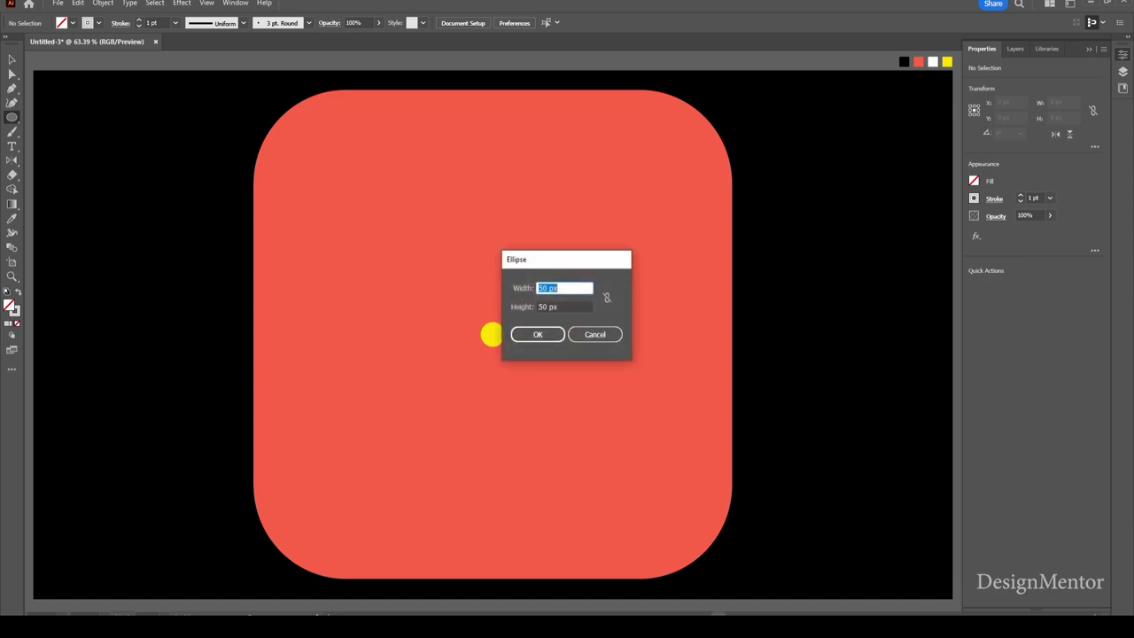
pyautogui.write('800')
pyautogui.press('Tab')
pyautogui.write('800')
pyautogui.press('Return')
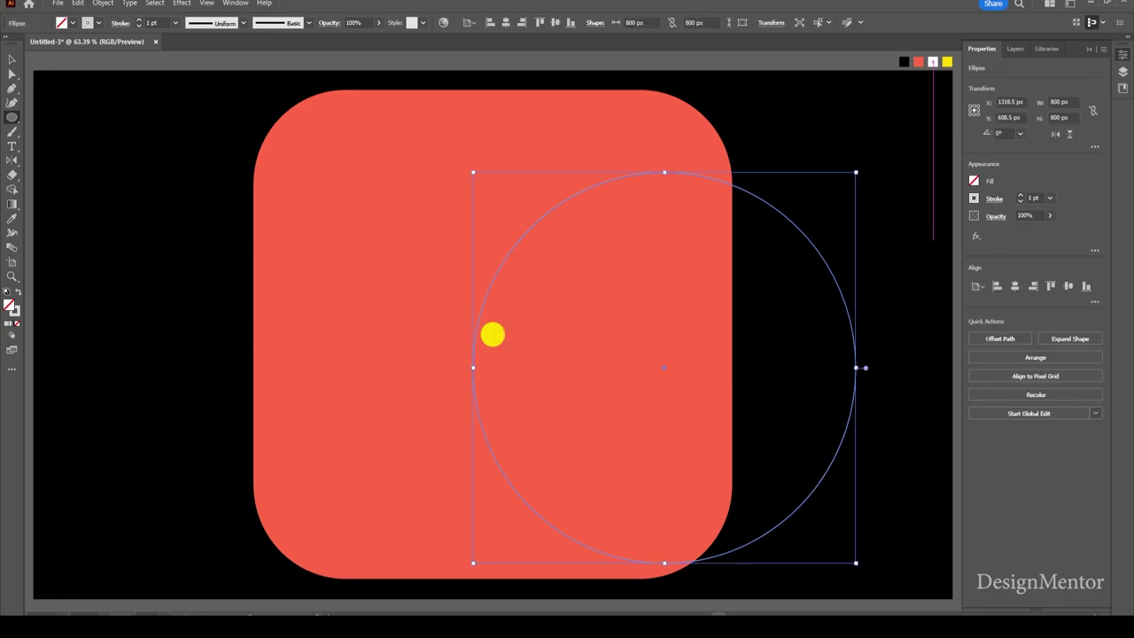
pyautogui.click(1068, 285)
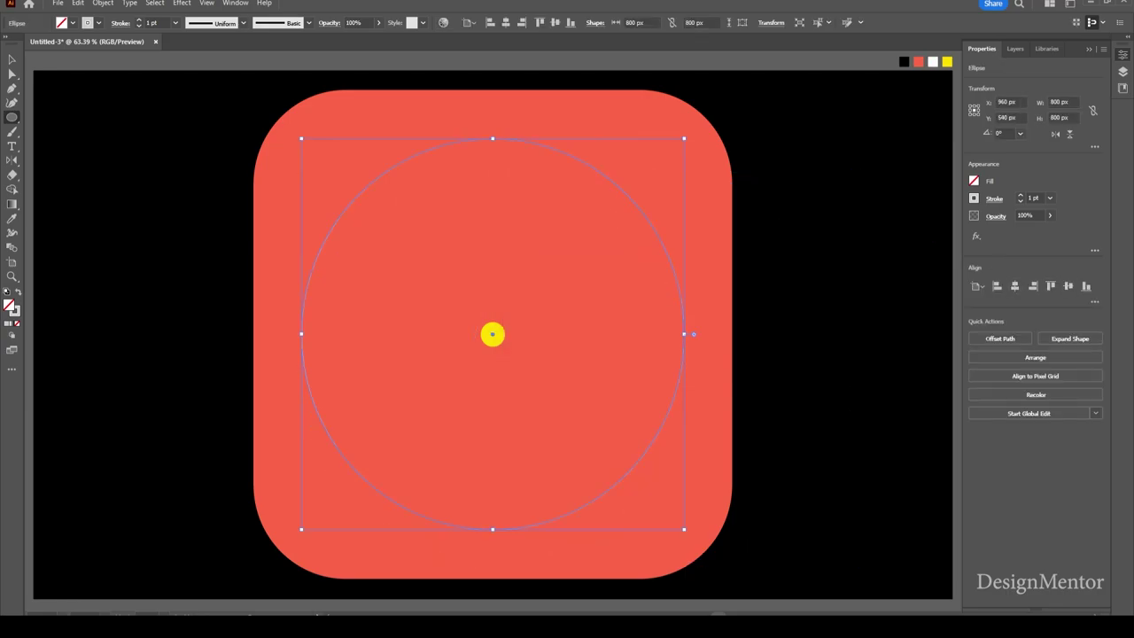
# - Paste a copy of the 800 px circle in front and resize it to 600 × 600 px
pyautogui.press('v')
pyautogui.hotkey('ctrl', 'shift', 'a')
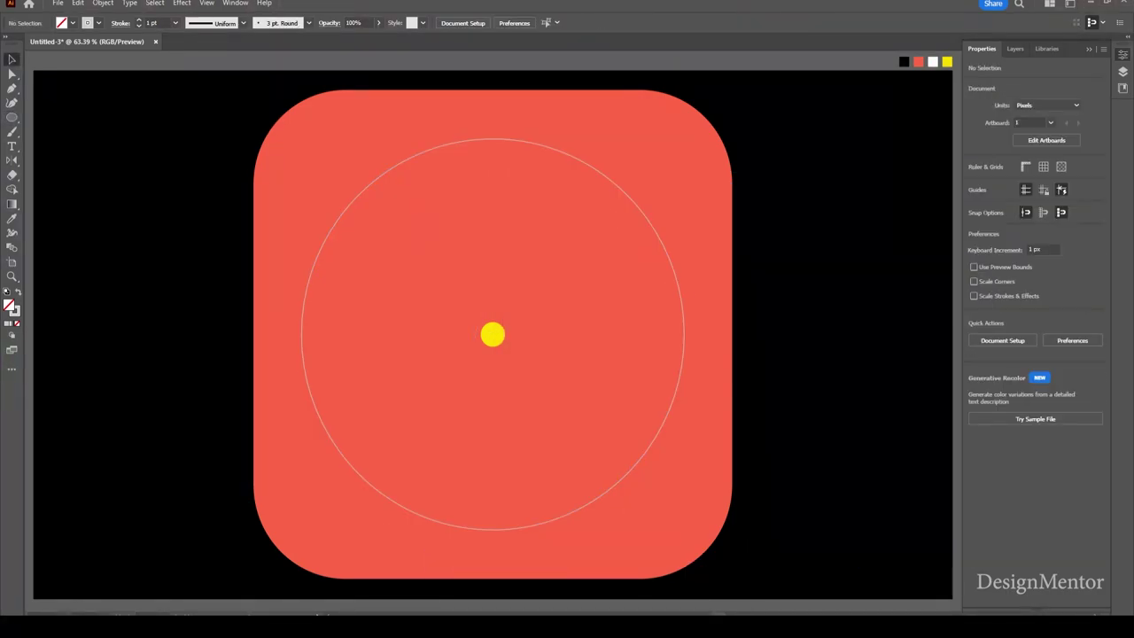
pyautogui.click(683, 319)
pyautogui.hotkey('ctrl', 'c')
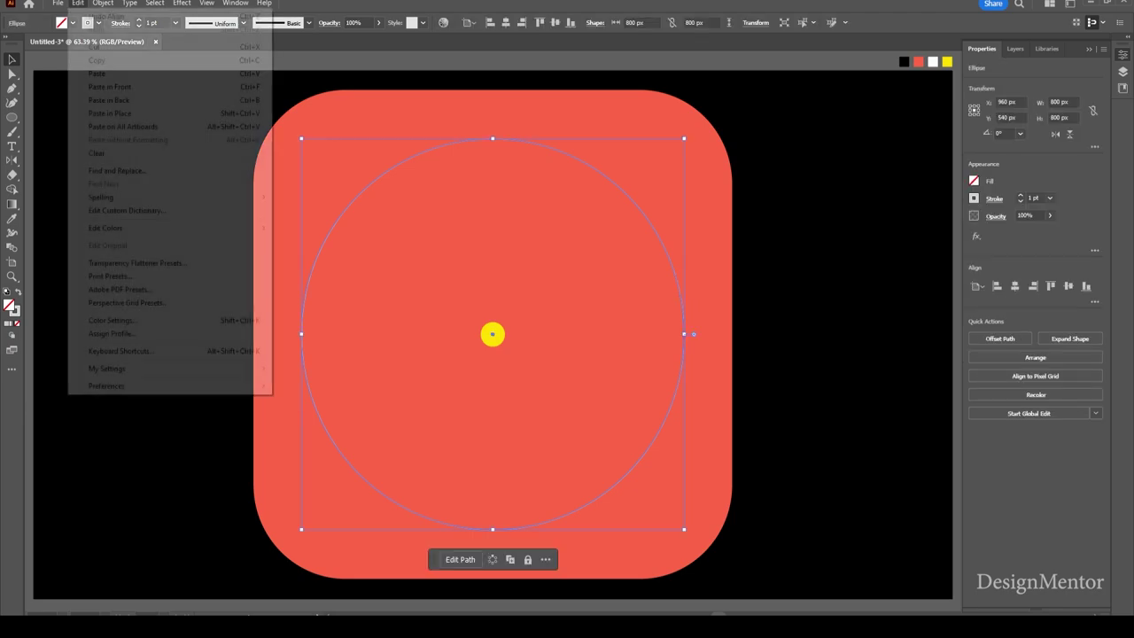
pyautogui.hotkey('ctrl', 'f')
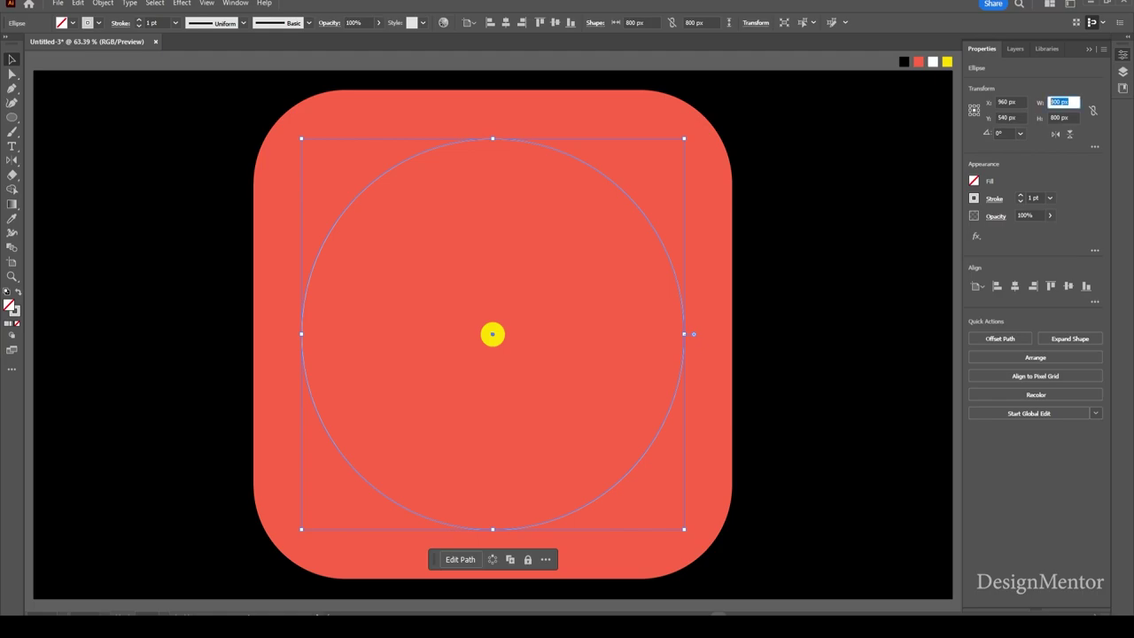
pyautogui.write('600')
pyautogui.press('Tab')
pyautogui.write('6')
pyautogui.press('Return')
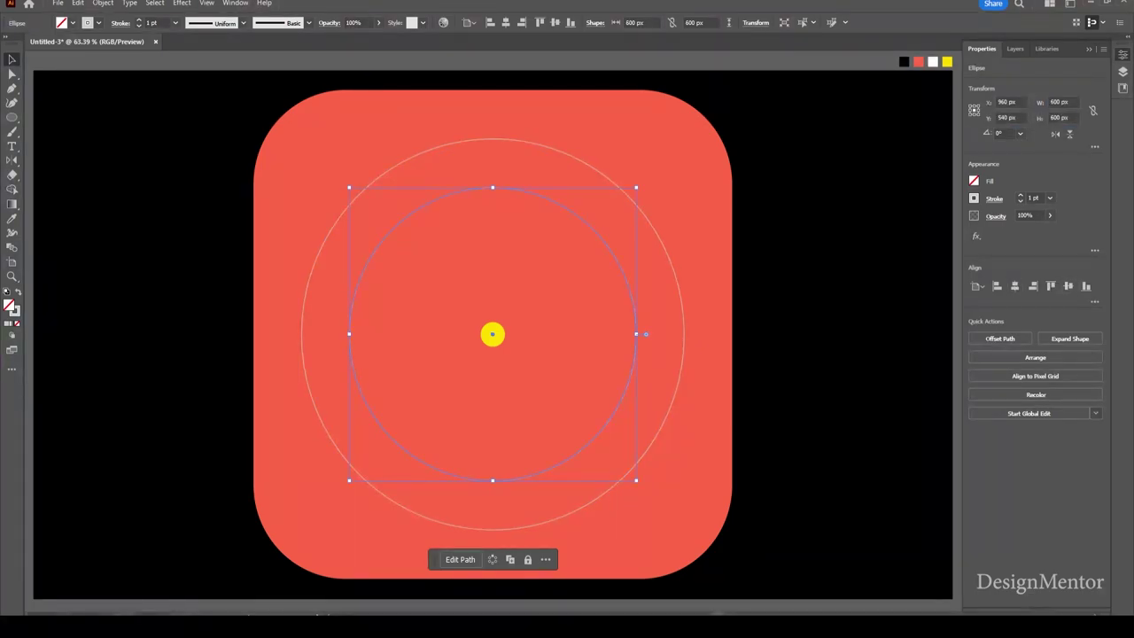
pyautogui.hotkey('ctrl', 'shift', 'a')
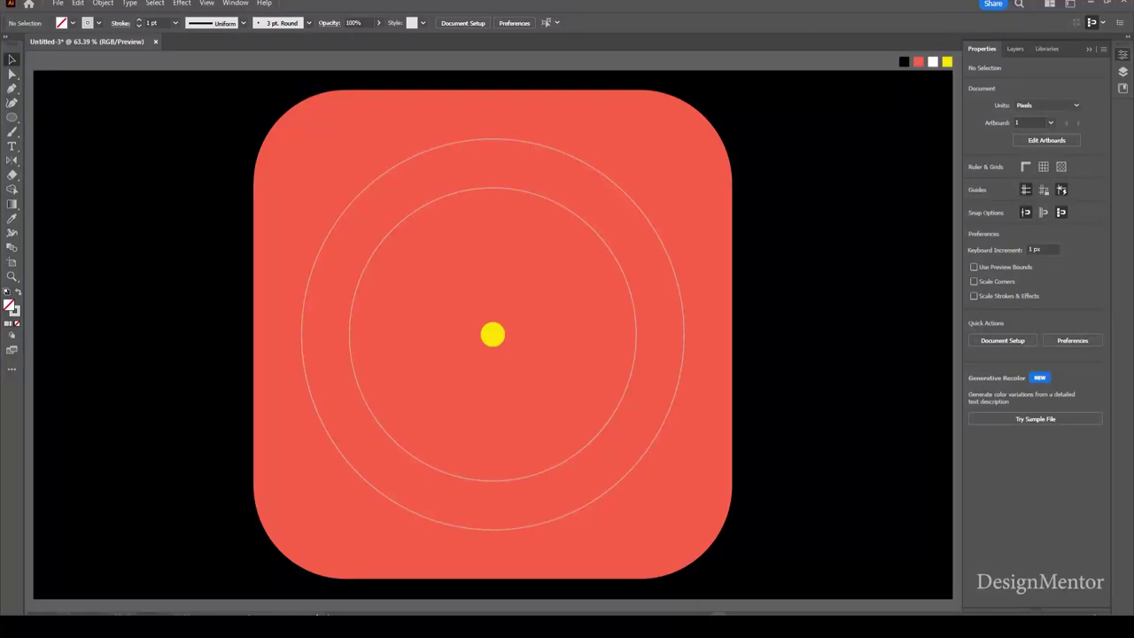
# - Create a white-filled, no-stroke 343 × 20 px rectangle
pyautogui.click(12, 117)
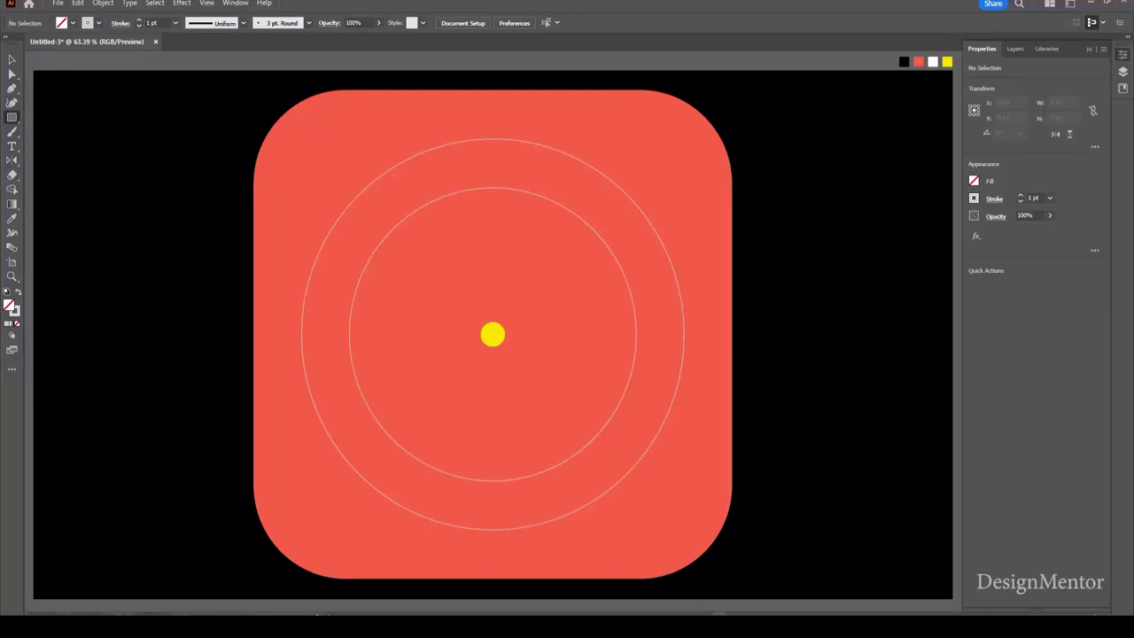
pyautogui.press('i')
pyautogui.hotkey('shift', 'x')
pyautogui.press('m')
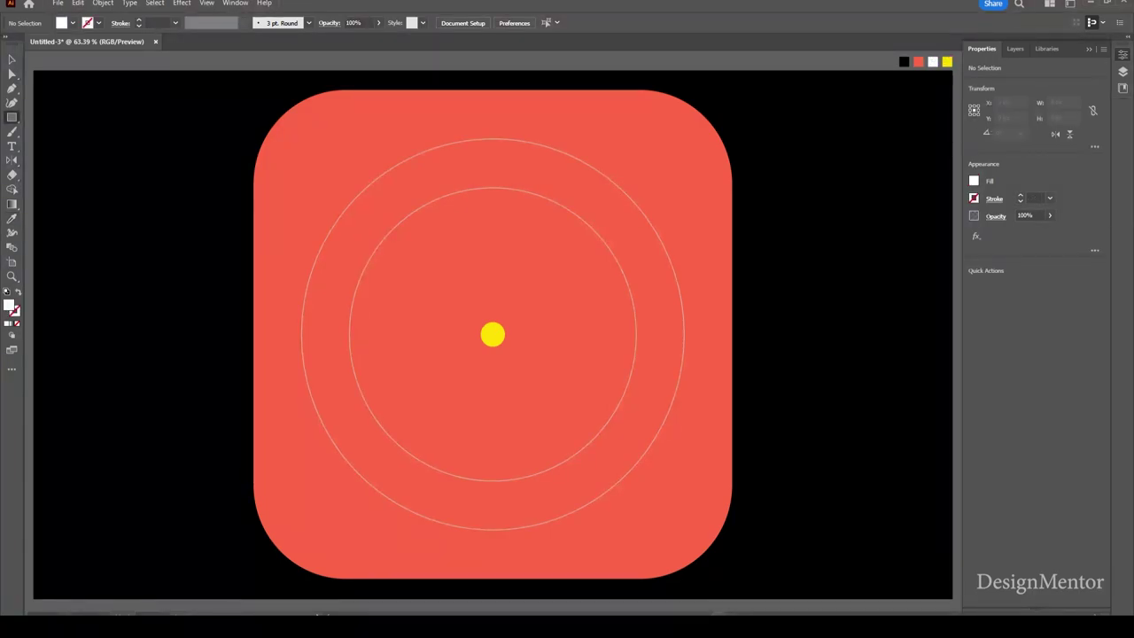
pyautogui.click(493, 334)
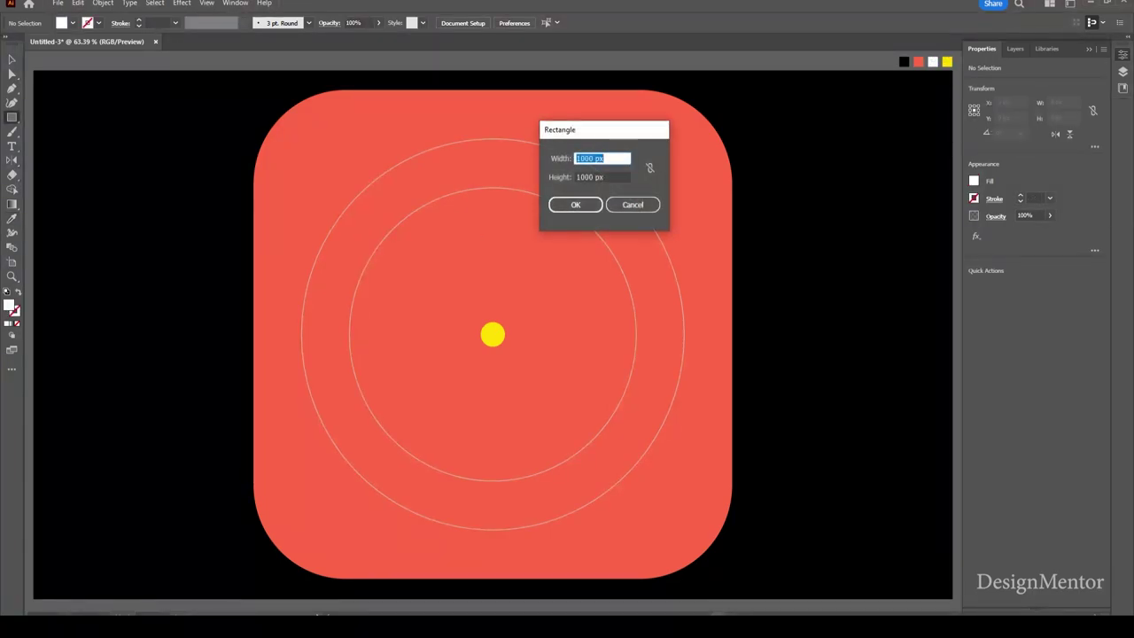
pyautogui.write('343')
pyautogui.press('Tab')
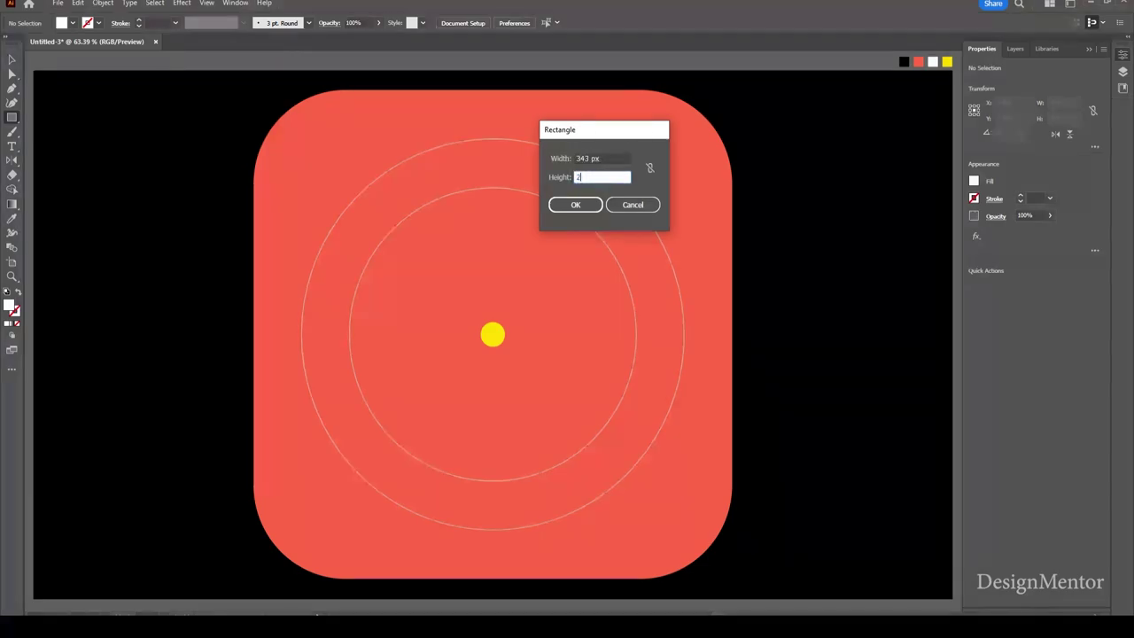
pyautogui.write('20')
pyautogui.press('Return')
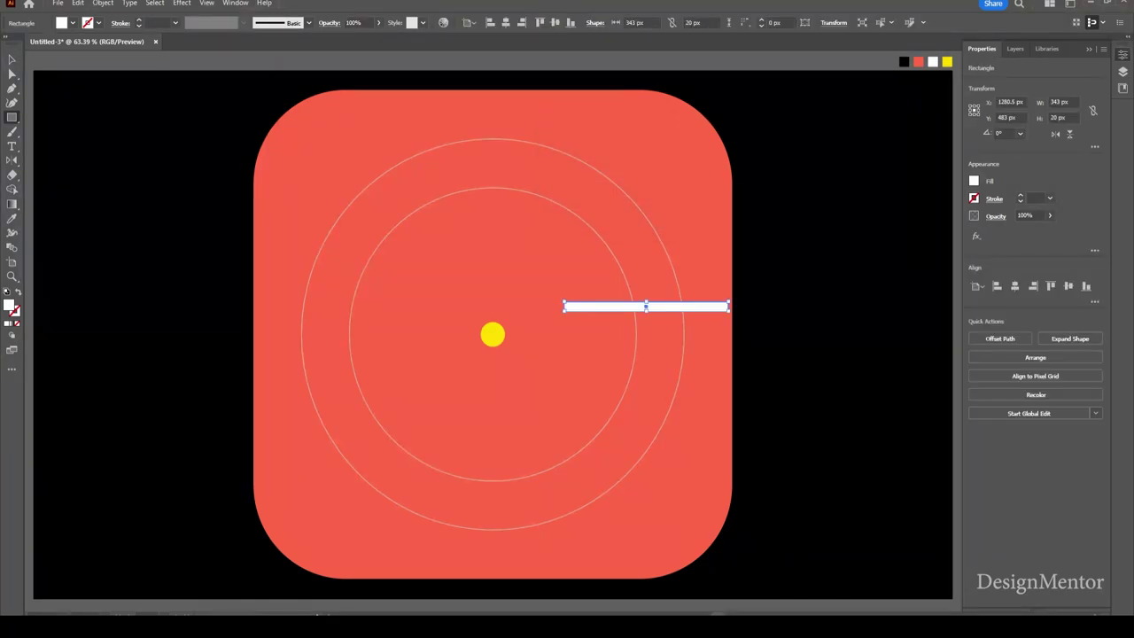
# - Centre the white bar on the artboard and nudge it right of the yellow dot
pyautogui.click(1015, 286)
pyautogui.click(1068, 286)
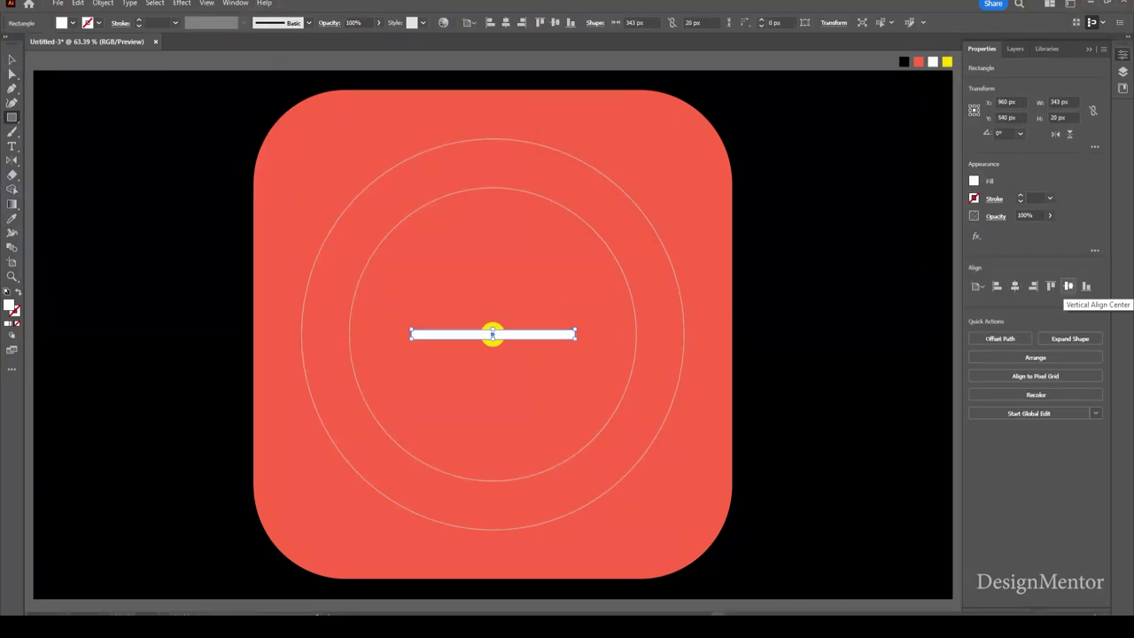
pyautogui.hotkey('shift', 'Right')
pyautogui.hotkey('shift', 'Right')
pyautogui.hotkey('shift', 'Right')
pyautogui.hotkey('shift', 'Right')
pyautogui.hotkey('shift', 'Right')
pyautogui.hotkey('shift', 'Right')
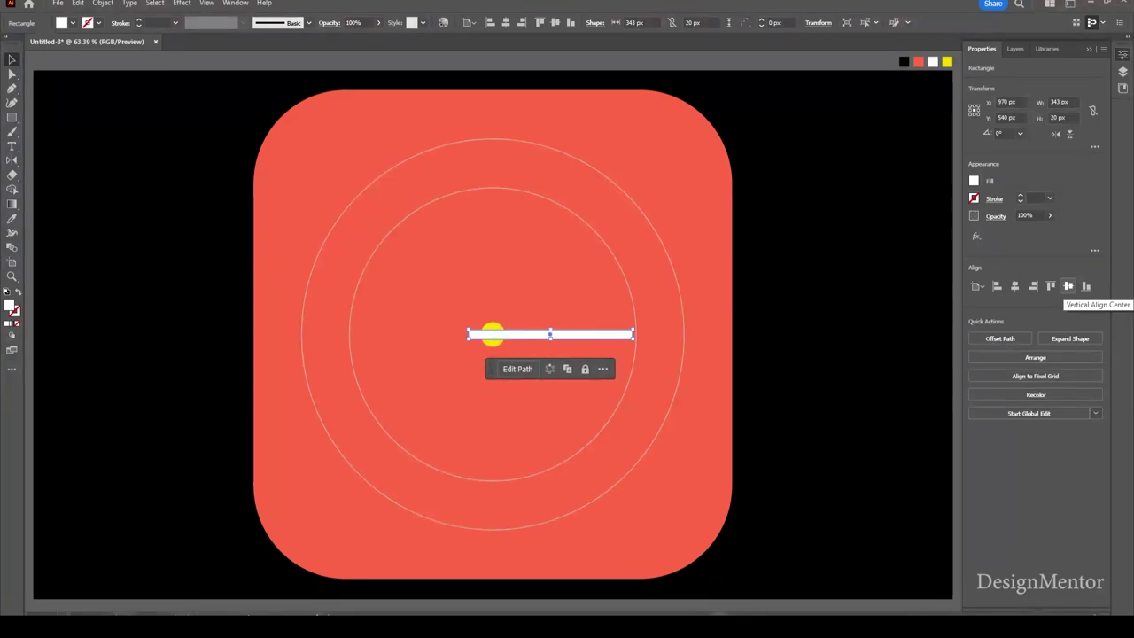
pyautogui.hotkey('shift', 'Right')
pyautogui.hotkey('shift', 'Right')
pyautogui.hotkey('shift', 'Right')
pyautogui.hotkey('shift', 'Right')
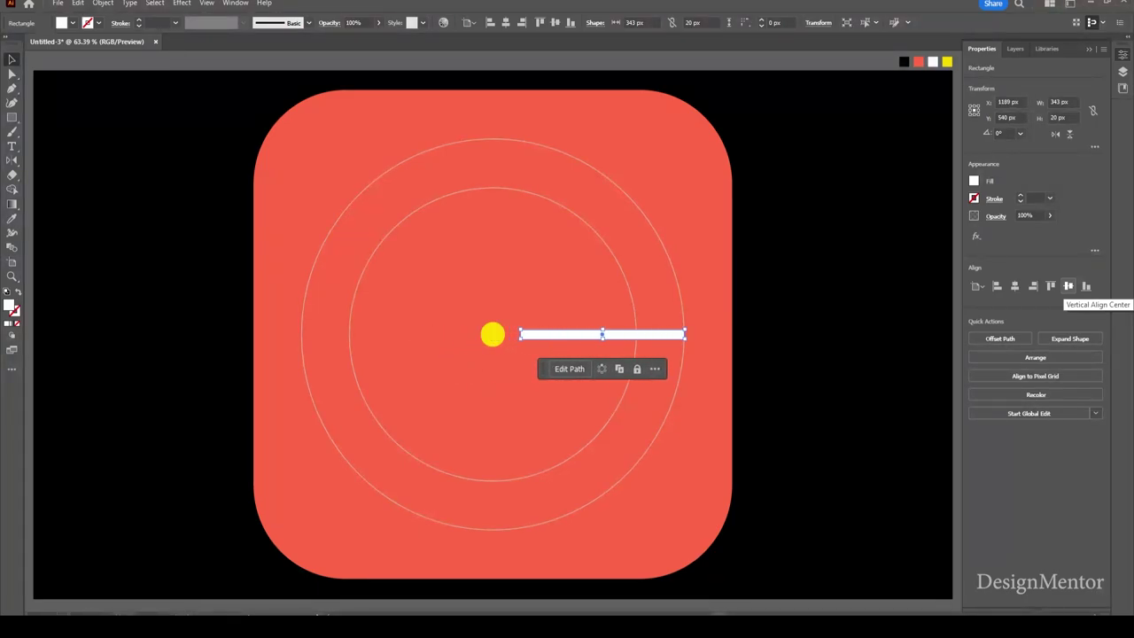
pyautogui.click(182, 3)
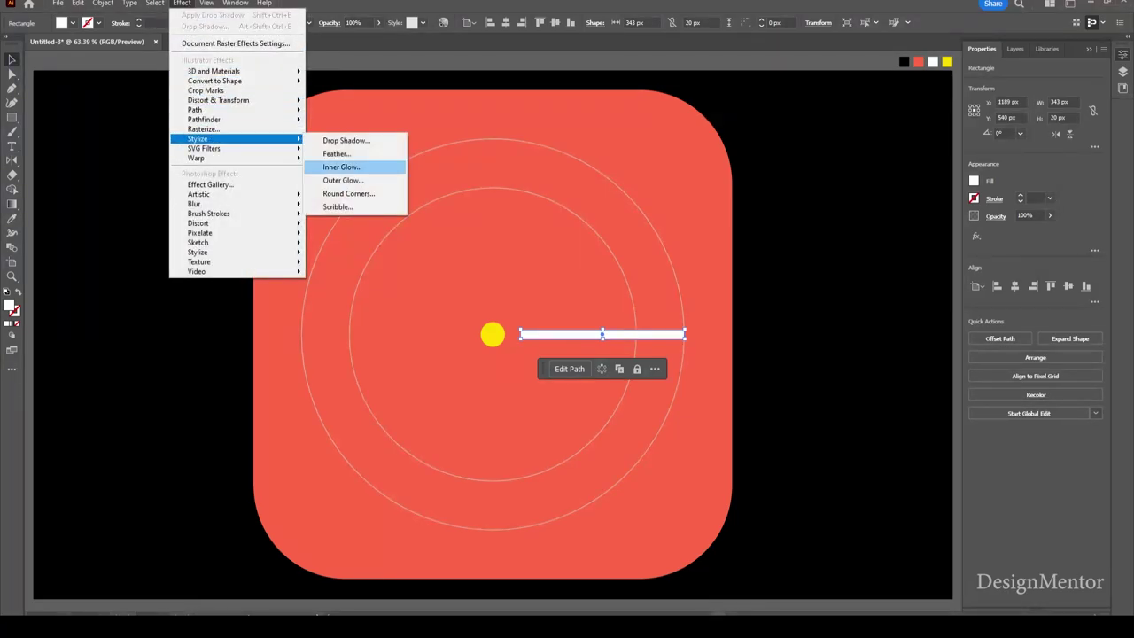
# - Apply a 10 px Round Corners effect to the white bar
pyautogui.click(348, 194)
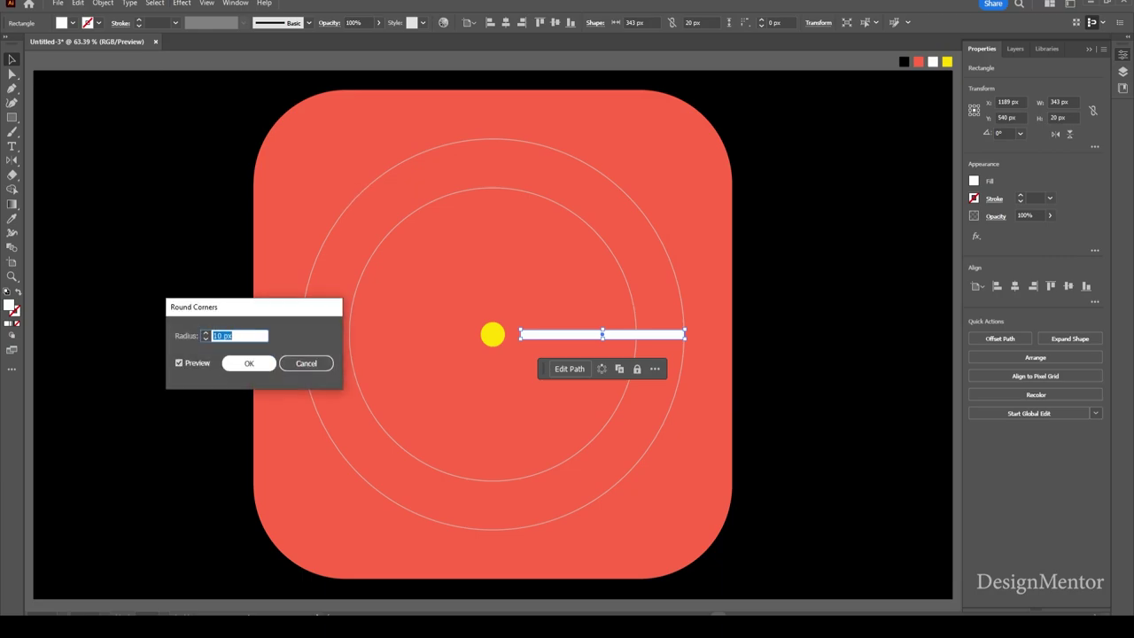
pyautogui.click(249, 363)
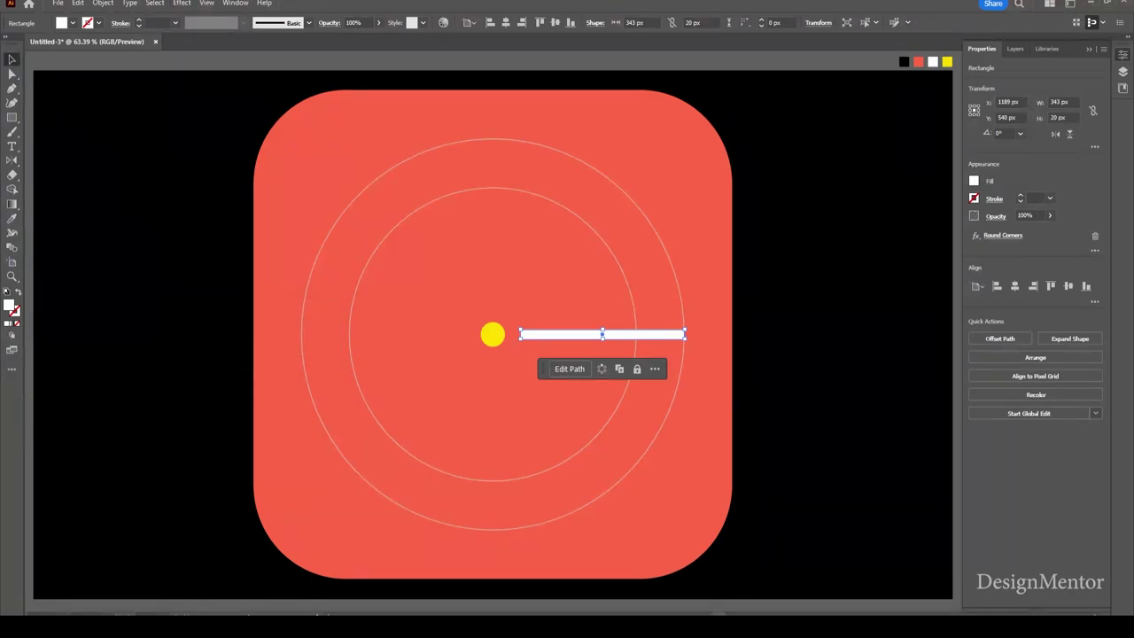
pyautogui.hotkey('ctrl', 'shift', 'a')
pyautogui.click(631, 335)
# - Copy the bar, shorten it to 200 px, and place it left of the yellow dot
pyautogui.press('a')
pyautogui.moveTo(523, 335); pyautogui.dragTo(392, 335)
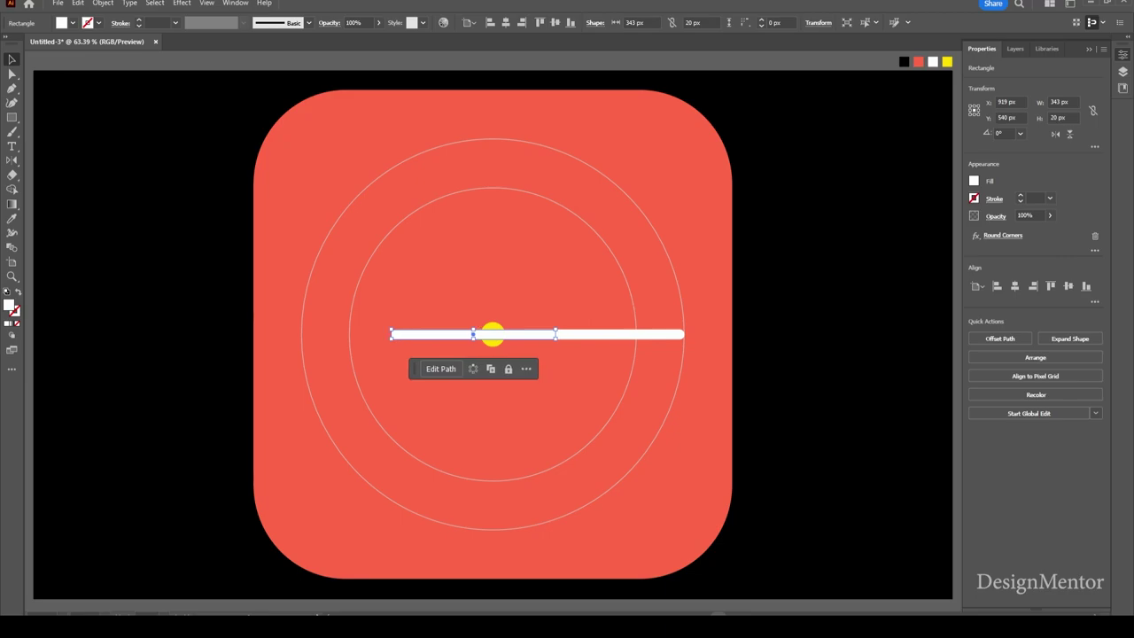
pyautogui.click(1059, 102)
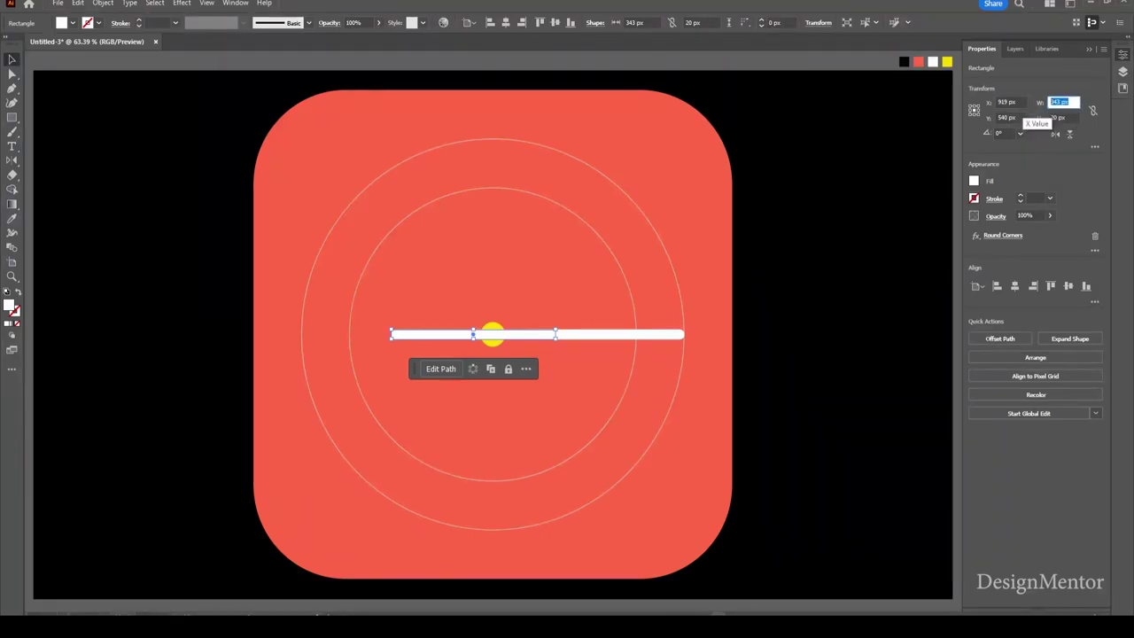
pyautogui.write('200')
pyautogui.press('Return')
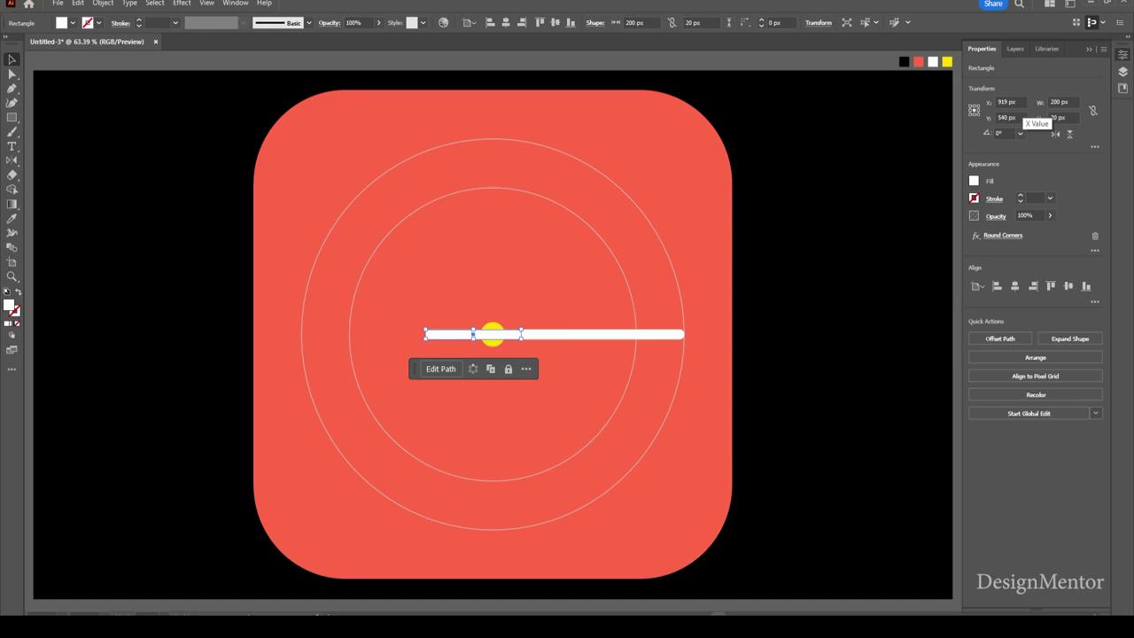
pyautogui.hotkey('shift', 'Left')
pyautogui.hotkey('shift', 'Left')
pyautogui.hotkey('shift', 'Left')
pyautogui.hotkey('shift', 'Left')
pyautogui.hotkey('shift', 'Left')
pyautogui.hotkey('shift', 'Left')
pyautogui.hotkey('shift', 'Left')
pyautogui.hotkey('shift', 'Left')
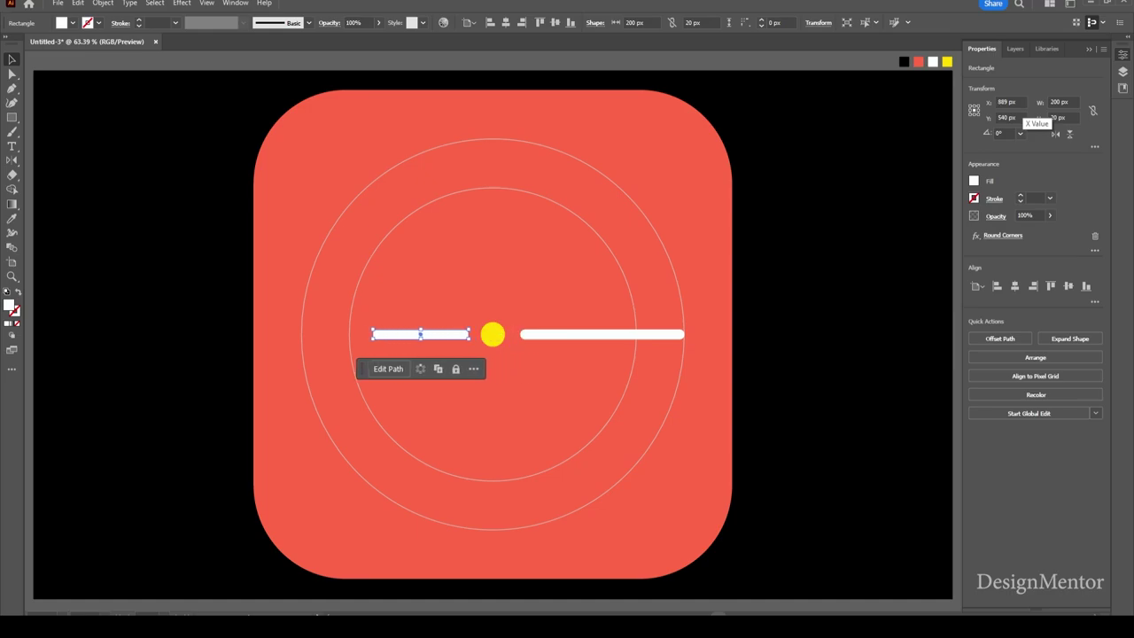
pyautogui.hotkey('shift', 'Left')
pyautogui.hotkey('shift', 'Left')
pyautogui.hotkey('shift', 'Left')
pyautogui.hotkey('shift', 'Left')
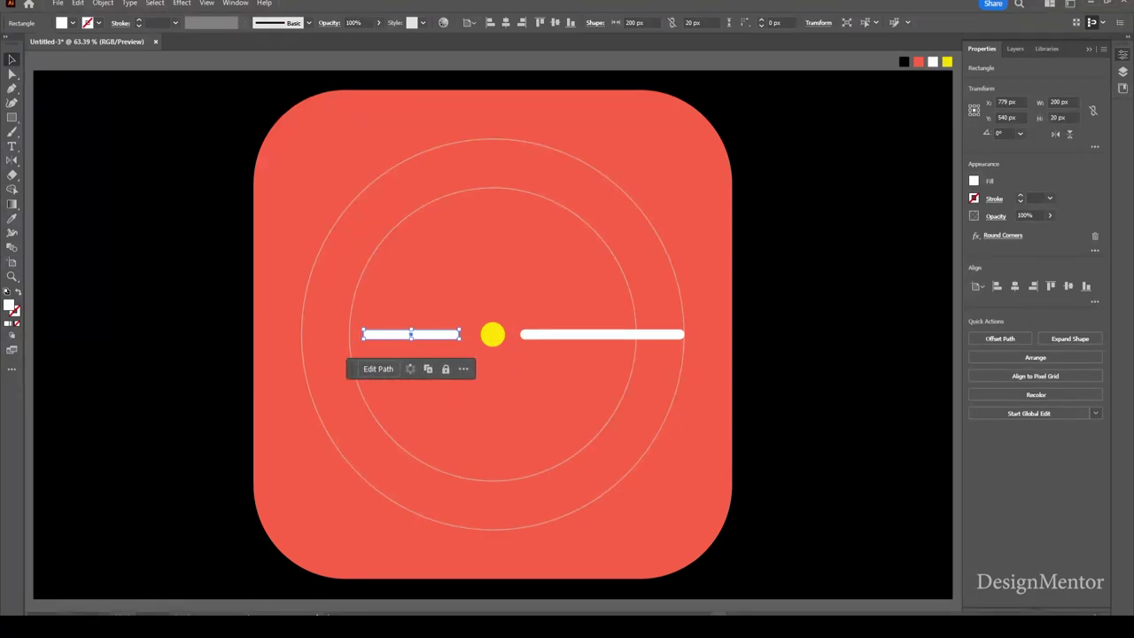
pyautogui.hotkey('shift', 'Right')
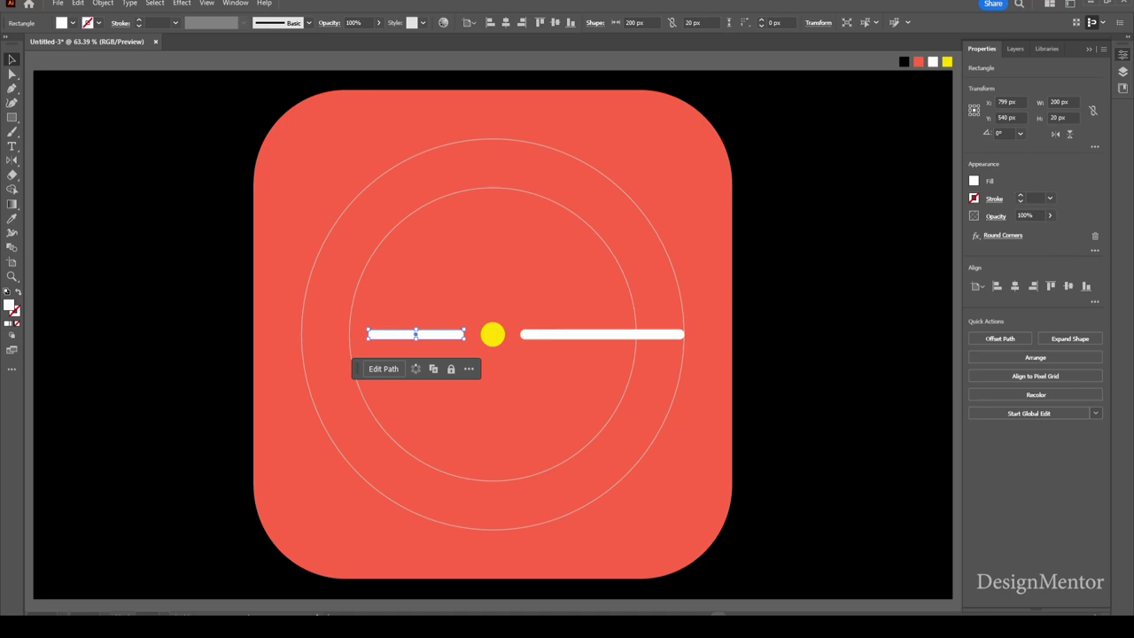
pyautogui.hotkey('ctrl', 'shift', 'a')
pyautogui.press('m')
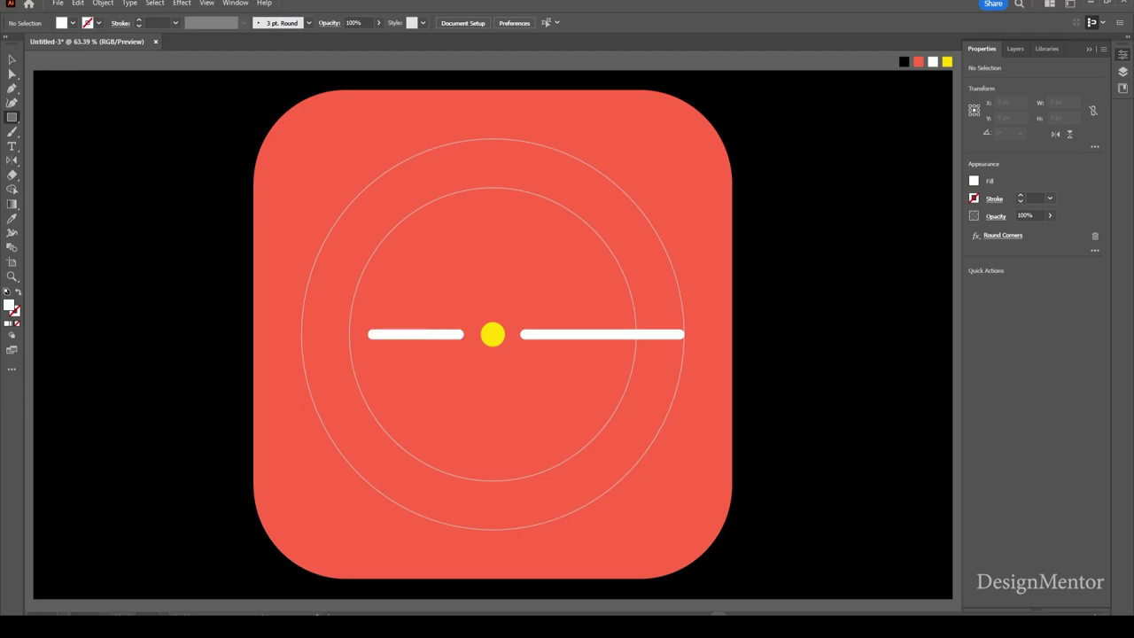
# - Draw a thin 58 × 9 px white connector and position it between the dot and long hand
pyautogui.moveTo(458, 353); pyautogui.dragTo(487, 357)
pyautogui.press('v')
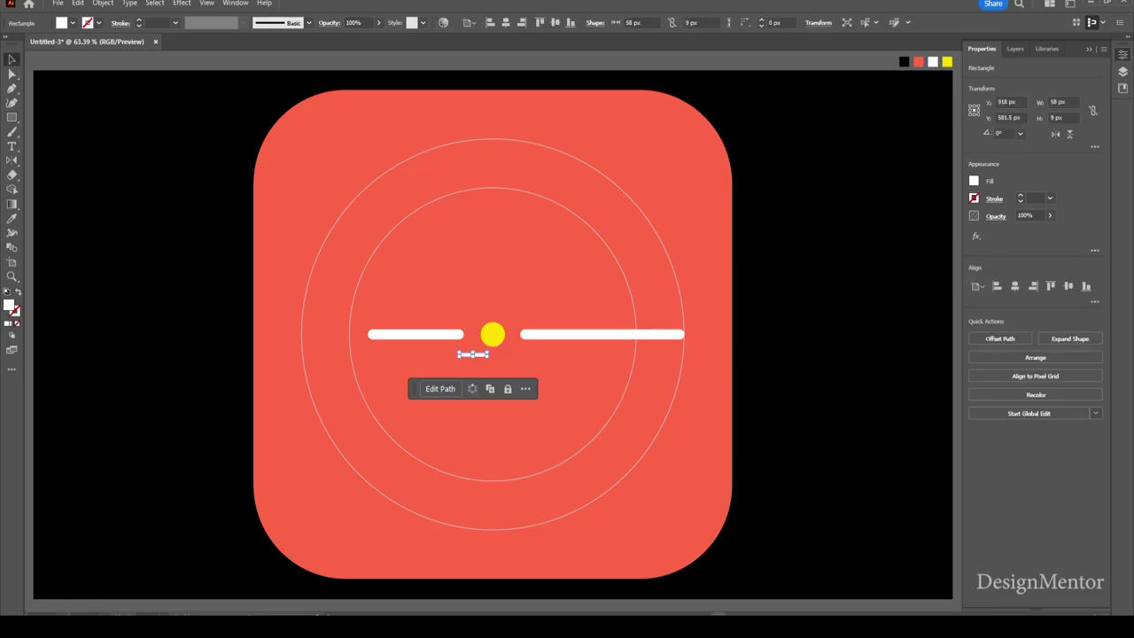
pyautogui.click(1015, 285)
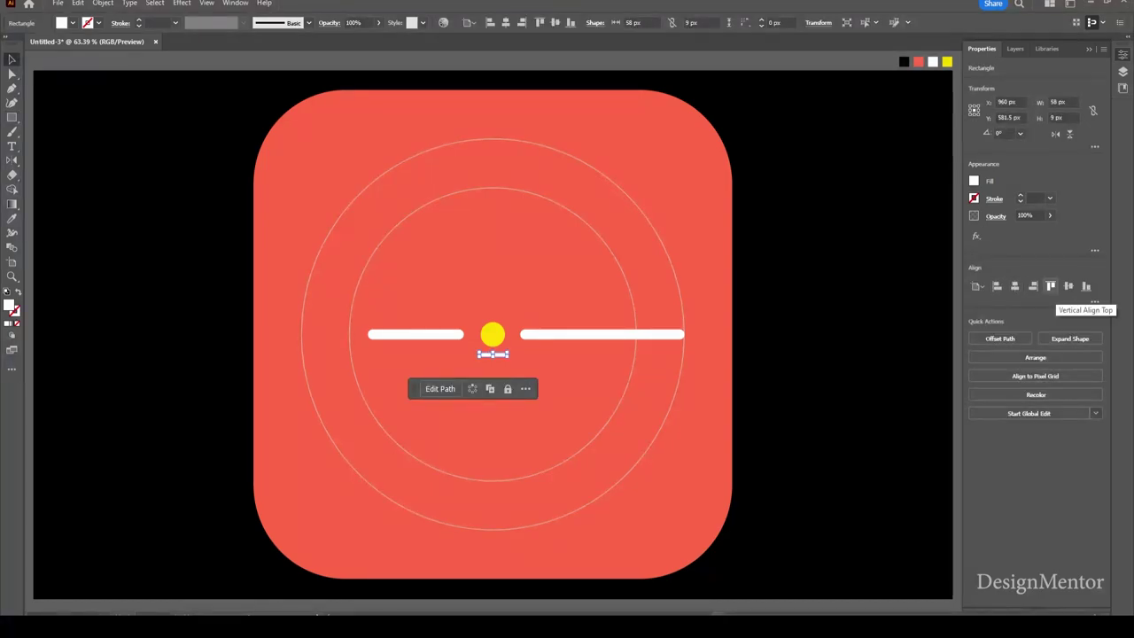
pyautogui.click(1068, 285)
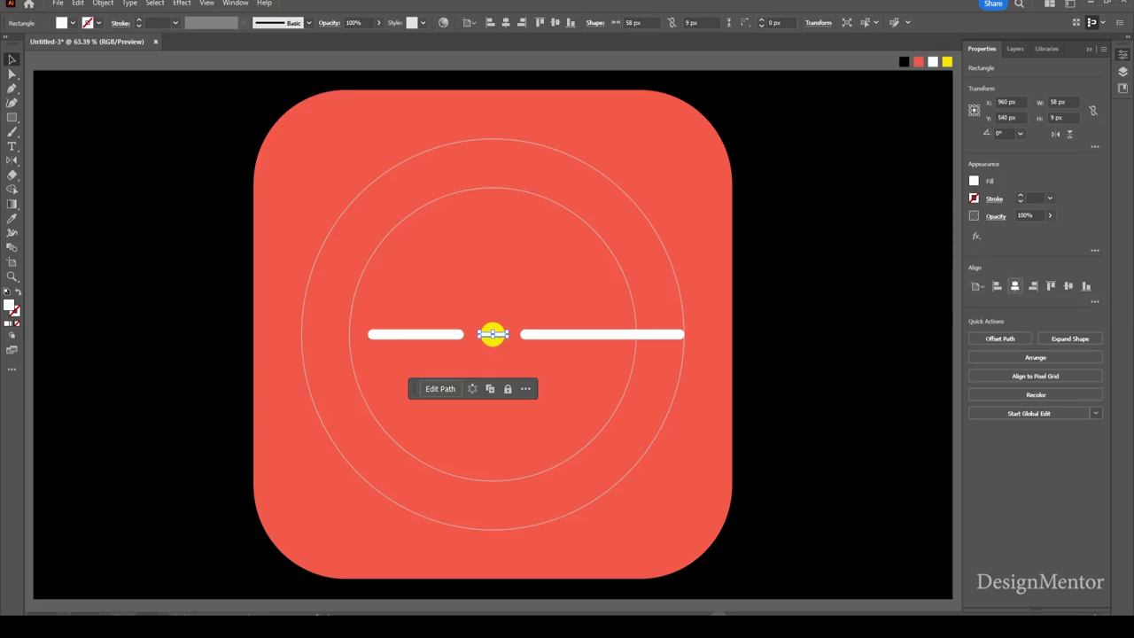
pyautogui.hotkey('shift', 'Right')
pyautogui.hotkey('shift', 'Right')
pyautogui.hotkey('shift', 'Right')
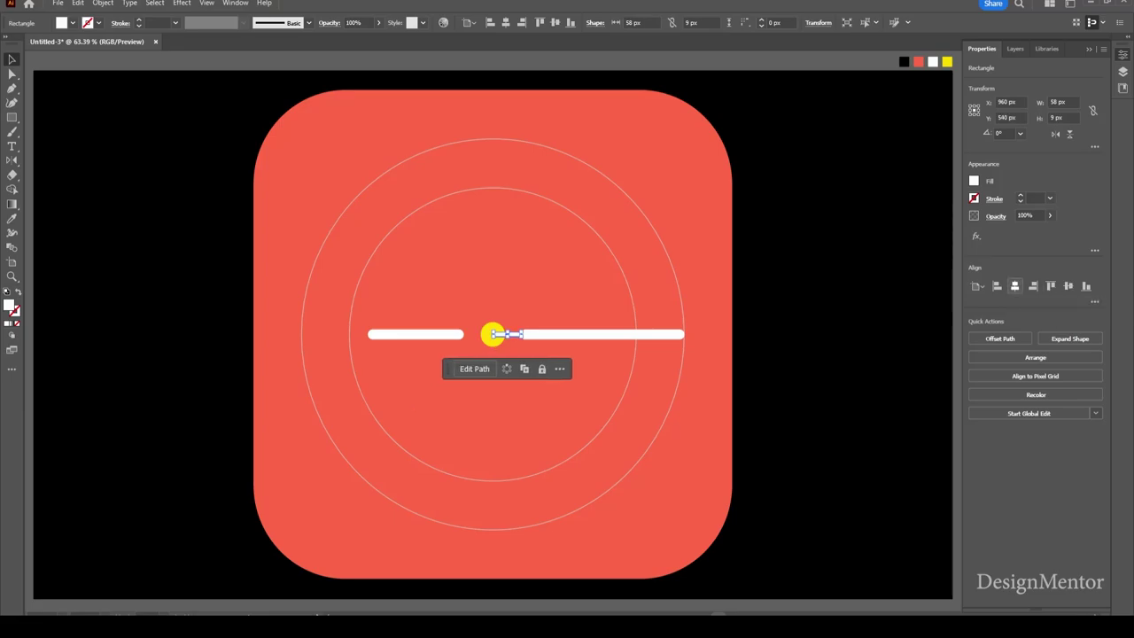
pyautogui.hotkey('shift', 'Left')
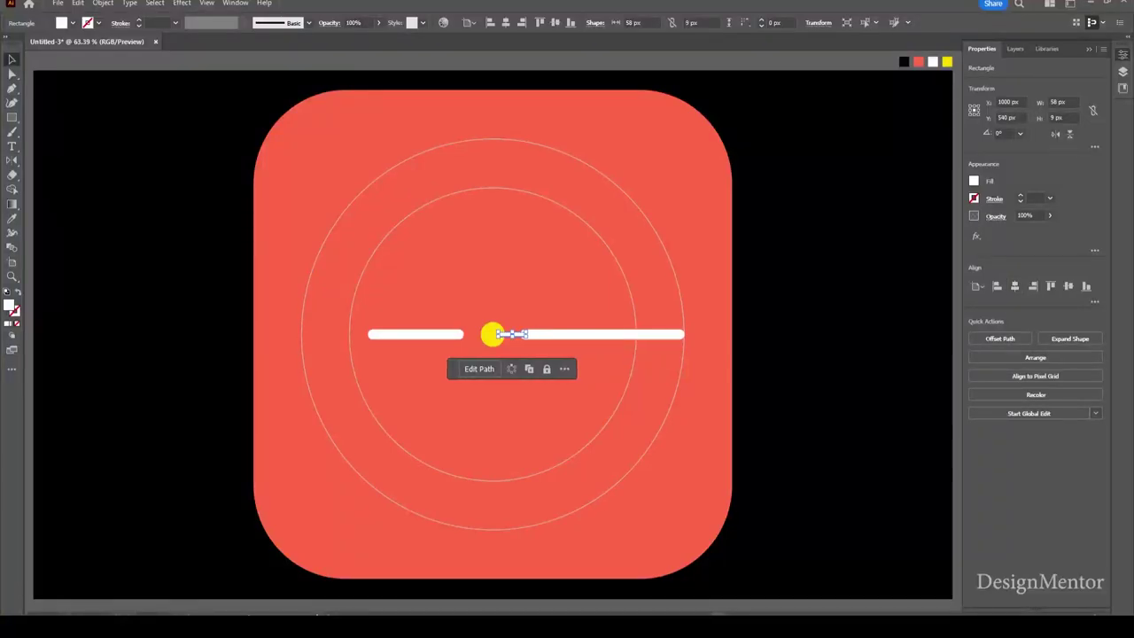
pyautogui.hotkey('ctrl', 'shift', 'a')
# - Bring the yellow dot to the front and copy the connector to the dot's left
pyautogui.click(492, 334)
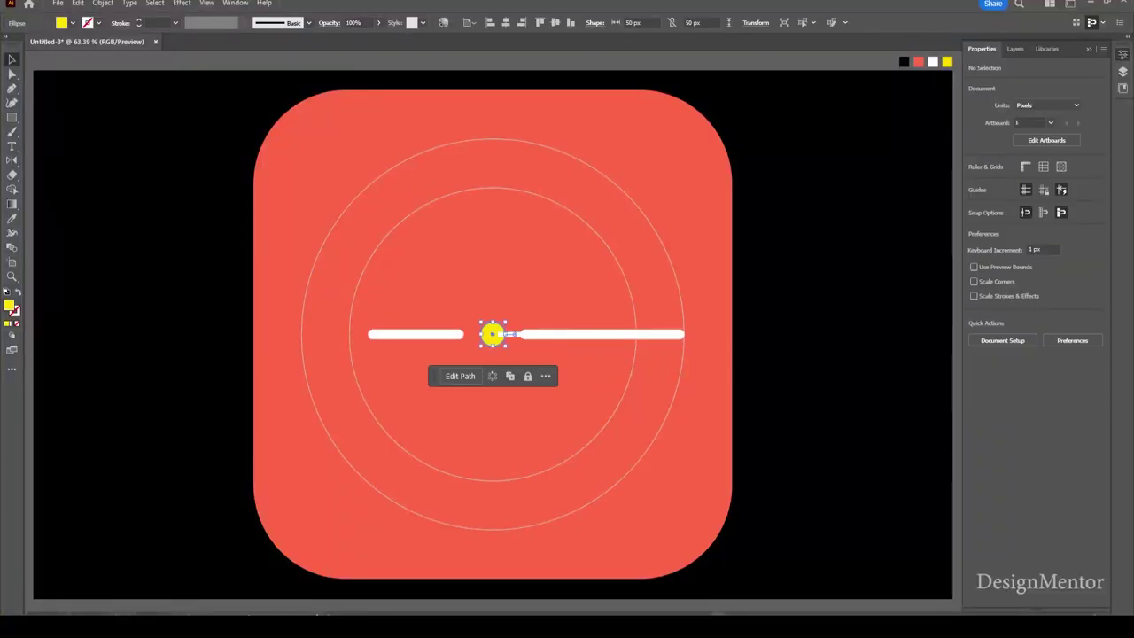
pyautogui.rightClick(490, 335)
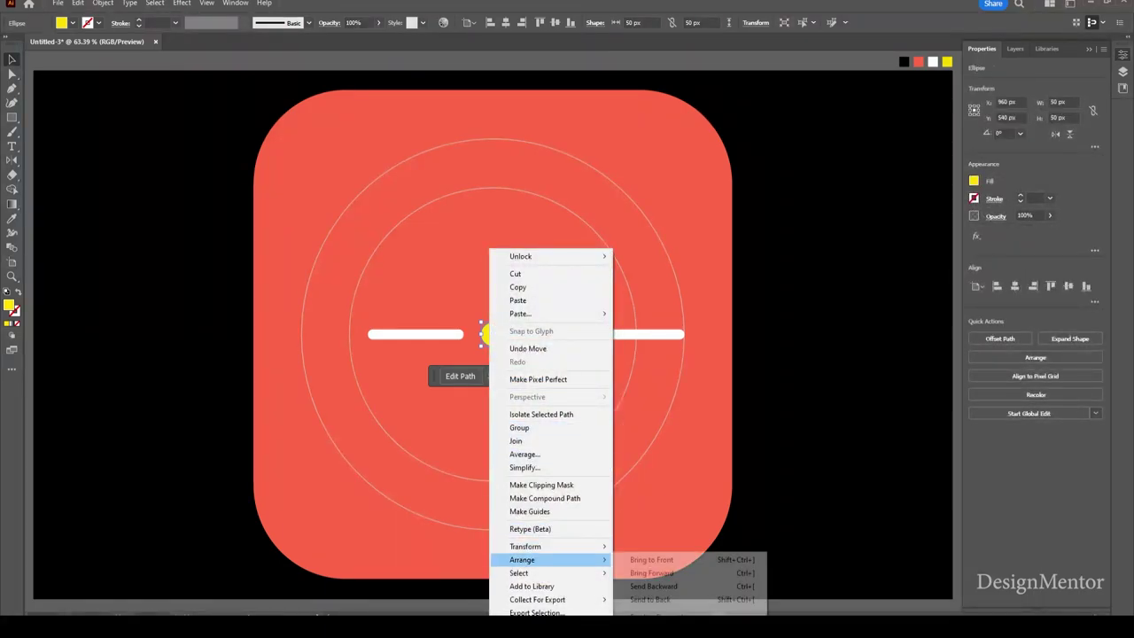
pyautogui.click(674, 560)
pyautogui.hotkey('ctrl', 'shift', 'a')
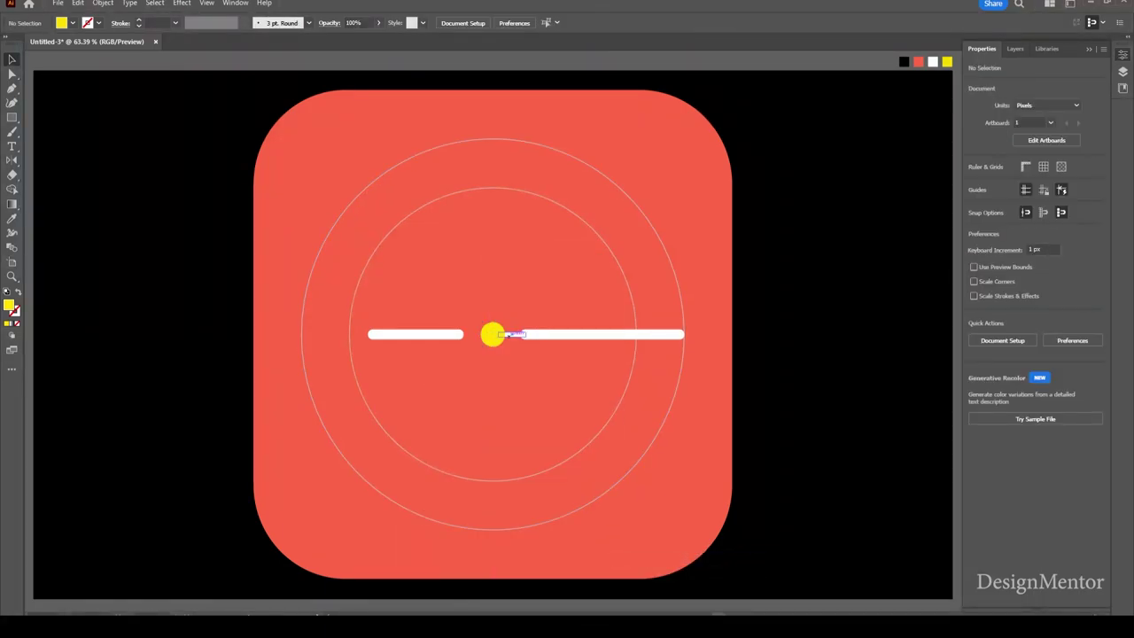
pyautogui.click(515, 334)
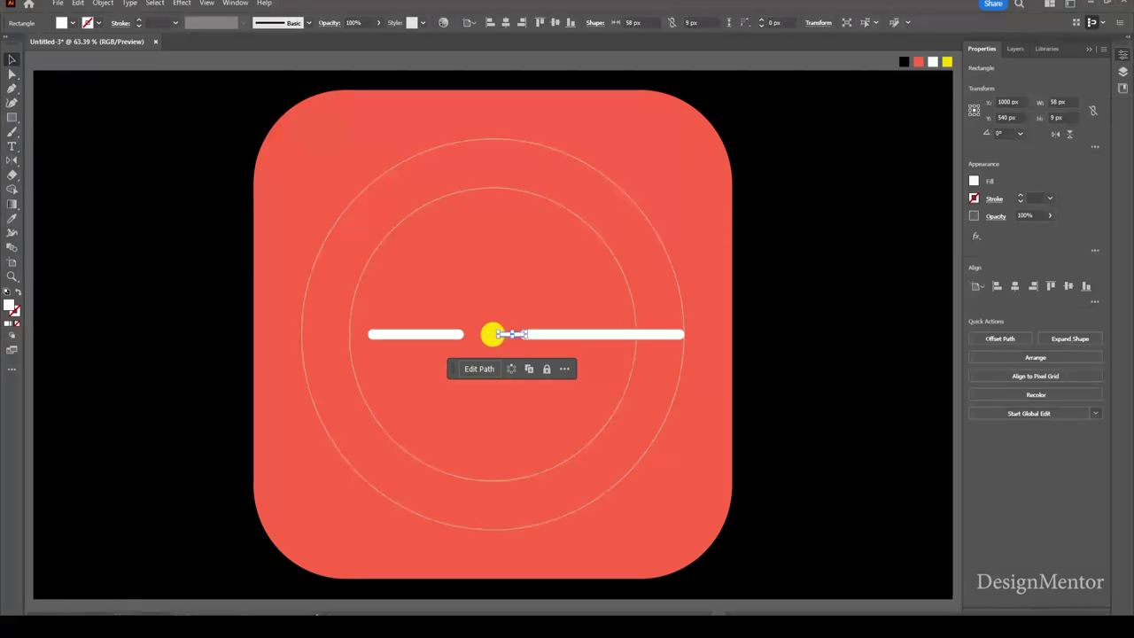
pyautogui.moveTo(513, 334); pyautogui.dragTo(474, 334)
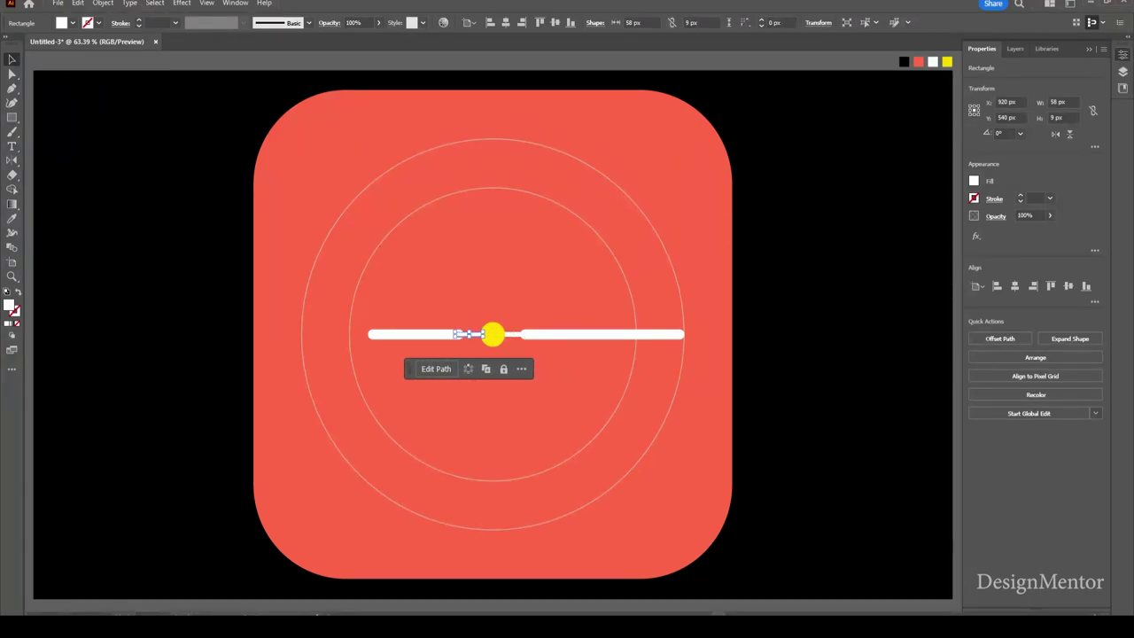
# - Bring the dot in front of both connectors and group the right connector with the long hand
pyautogui.click(492, 334)
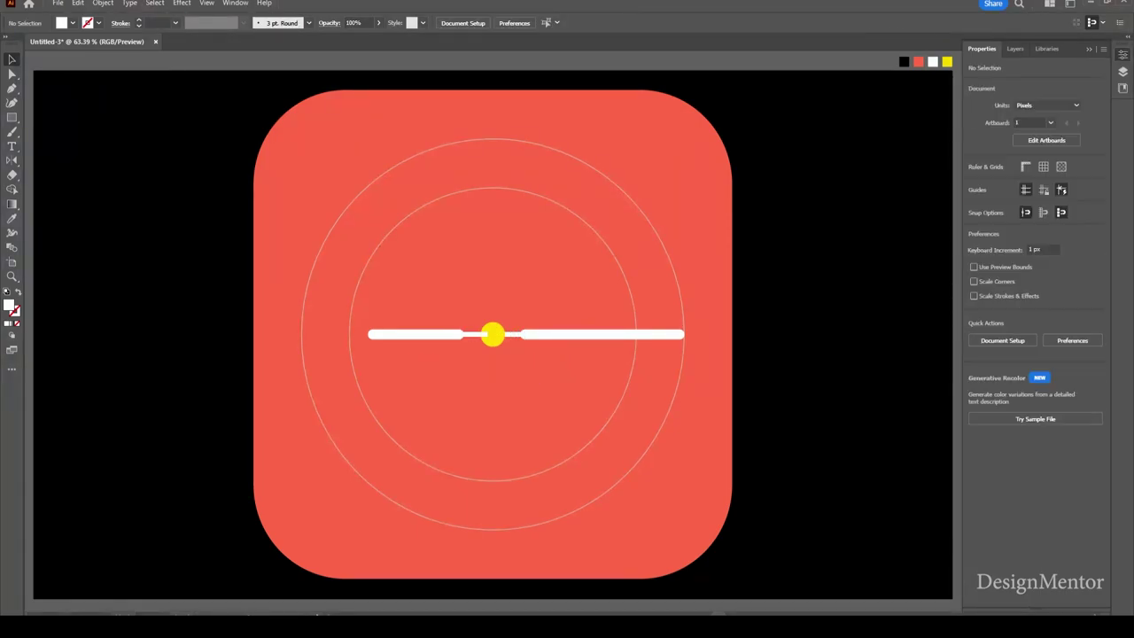
pyautogui.rightClick(491, 335)
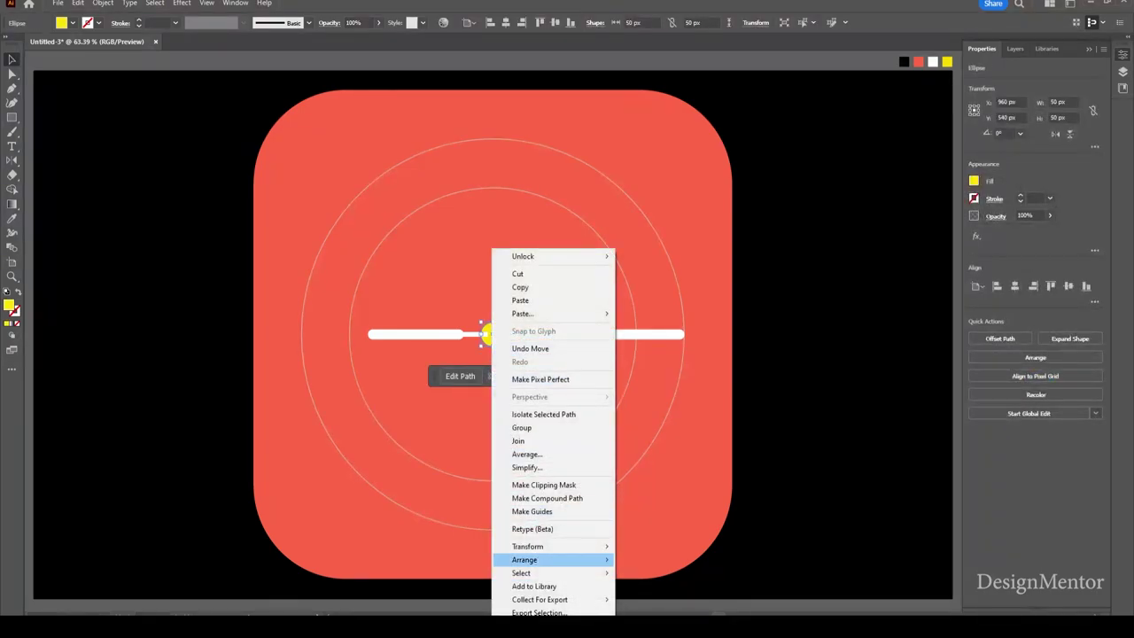
pyautogui.click(660, 559)
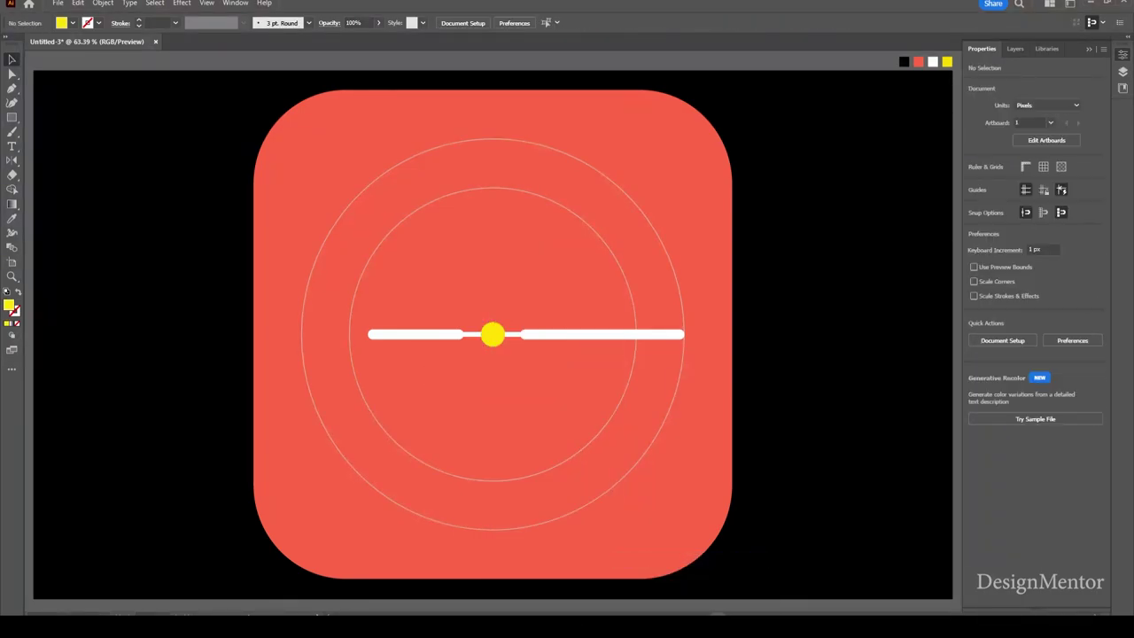
pyautogui.click(502, 334)
pyautogui.keyDown('shift'); pyautogui.click(561, 334); pyautogui.keyUp('shift')
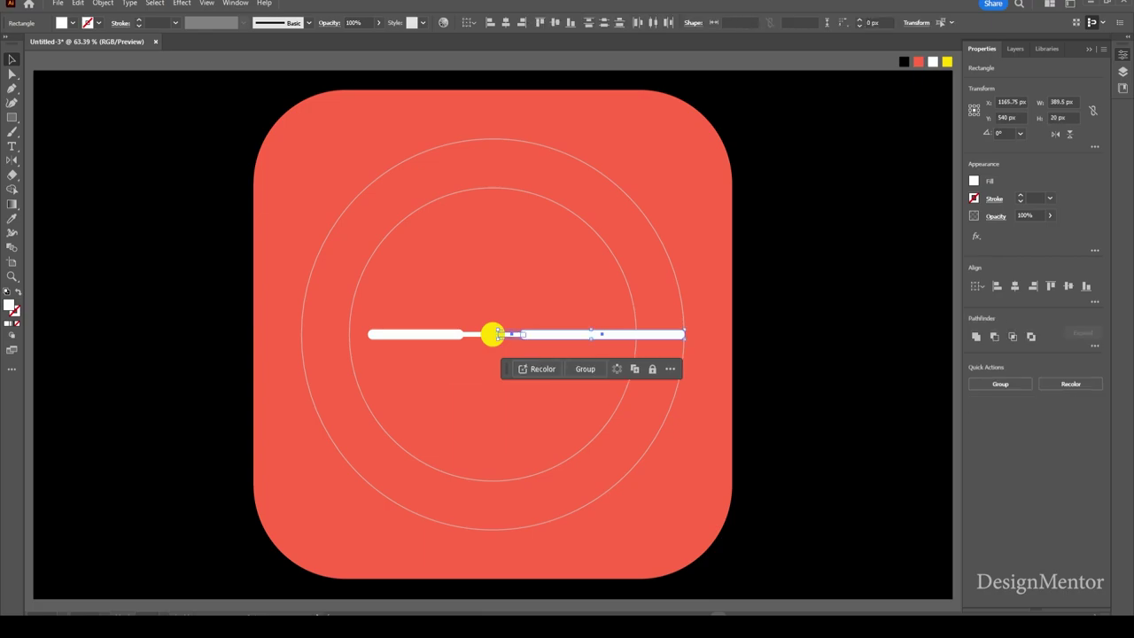
pyautogui.rightClick(561, 334)
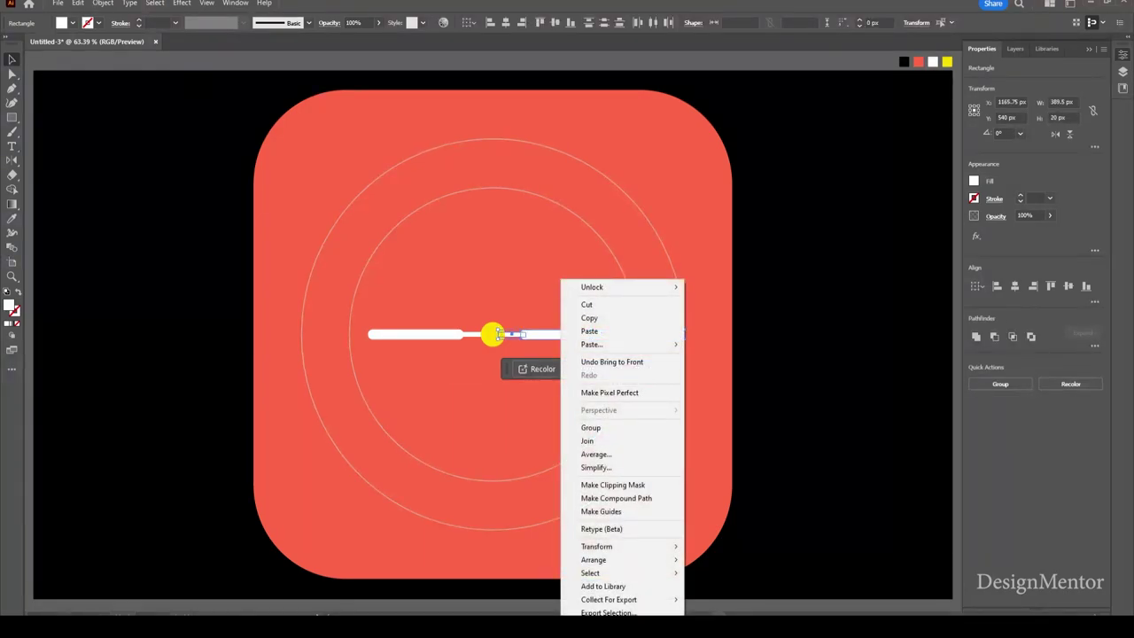
pyautogui.click(590, 427)
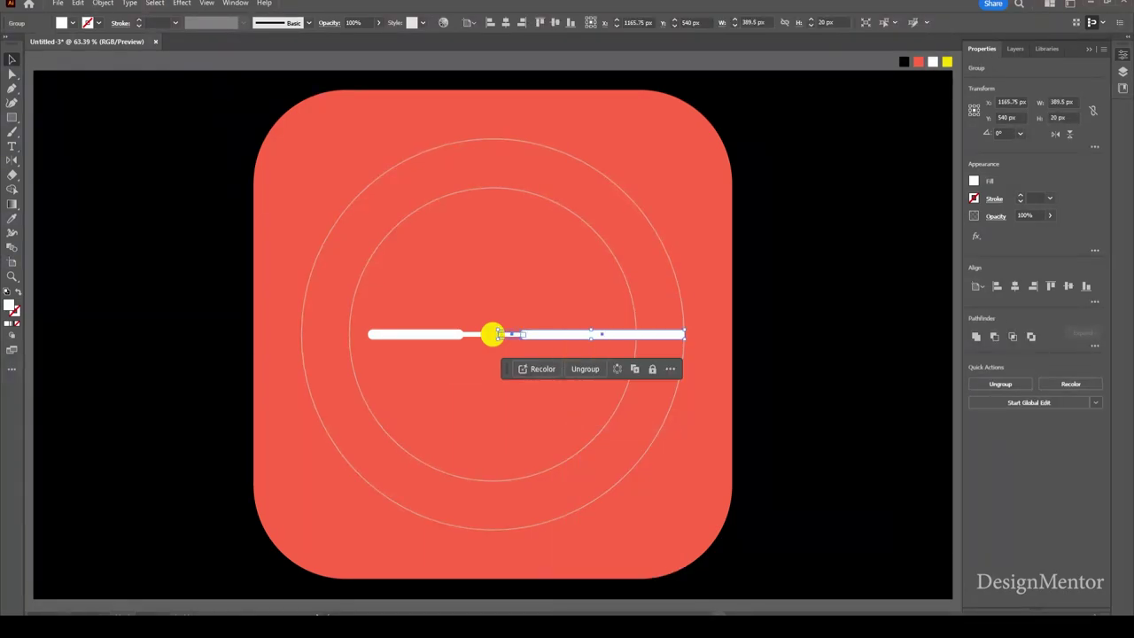
# - Group the left connector with the short white hand
pyautogui.hotkey('ctrl', 'shift', 'a')
pyautogui.click(469, 334)
pyautogui.keyDown('shift'); pyautogui.click(434, 334); pyautogui.keyUp('shift')
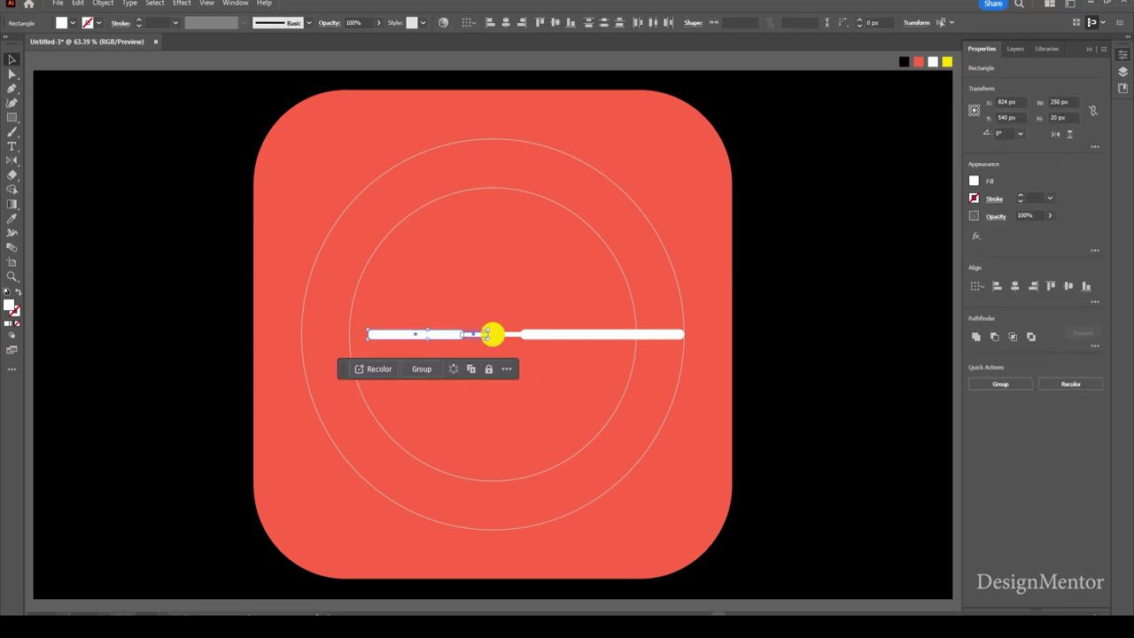
pyautogui.rightClick(434, 334)
pyautogui.click(465, 427)
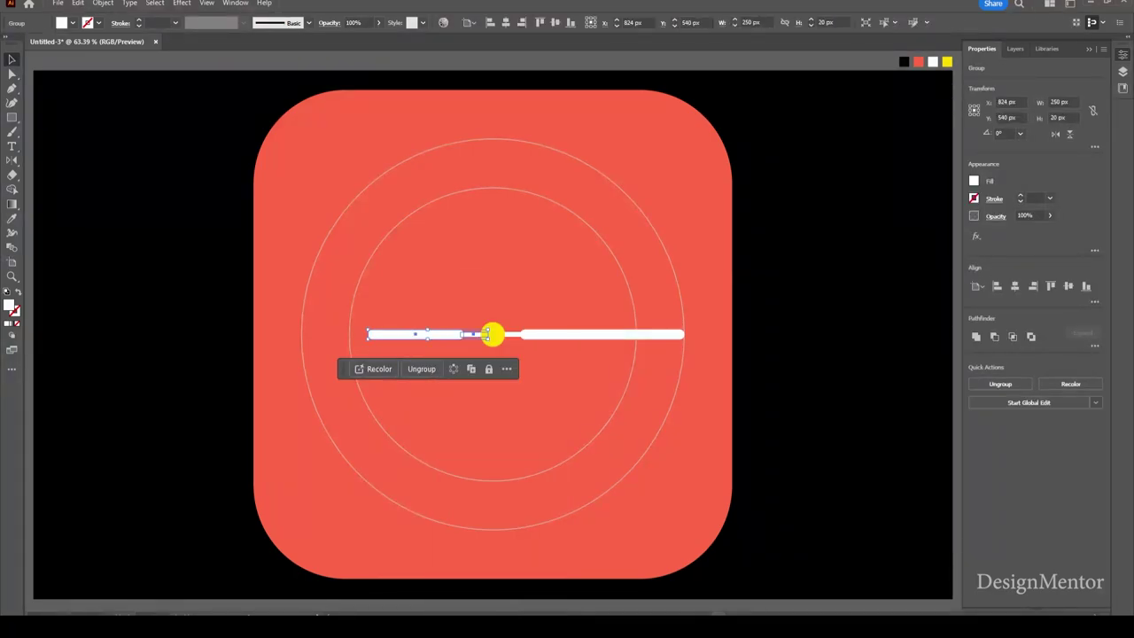
pyautogui.hotkey('ctrl', 'shift', 'a')
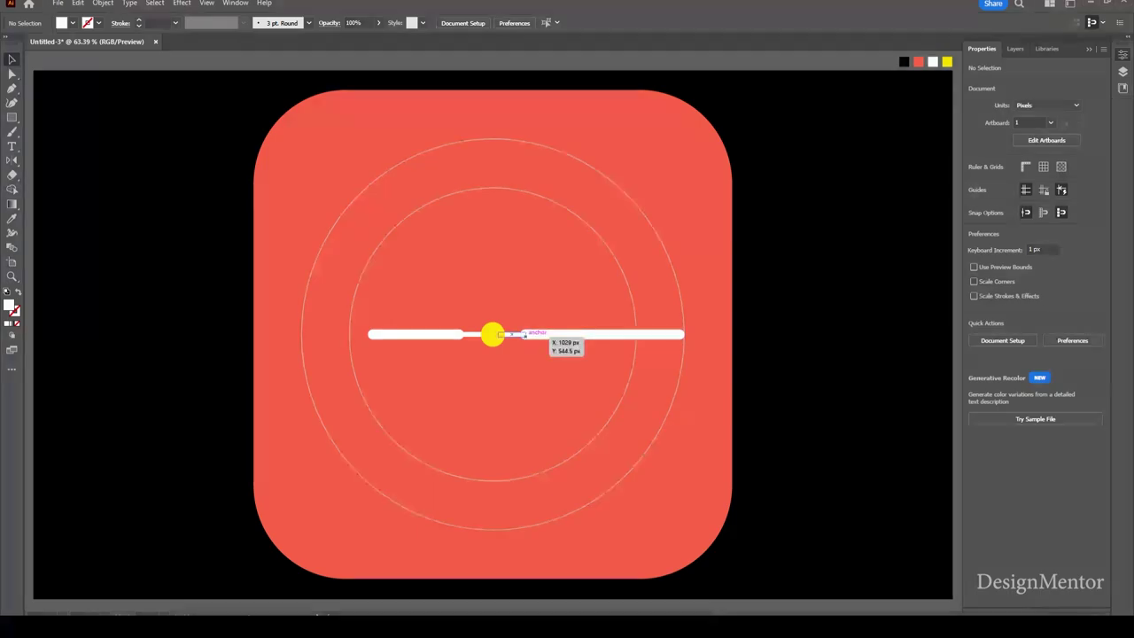
# - Apply a Stylize drop shadow with an adjusted shadow colour to the long hand group
pyautogui.click(501, 334)
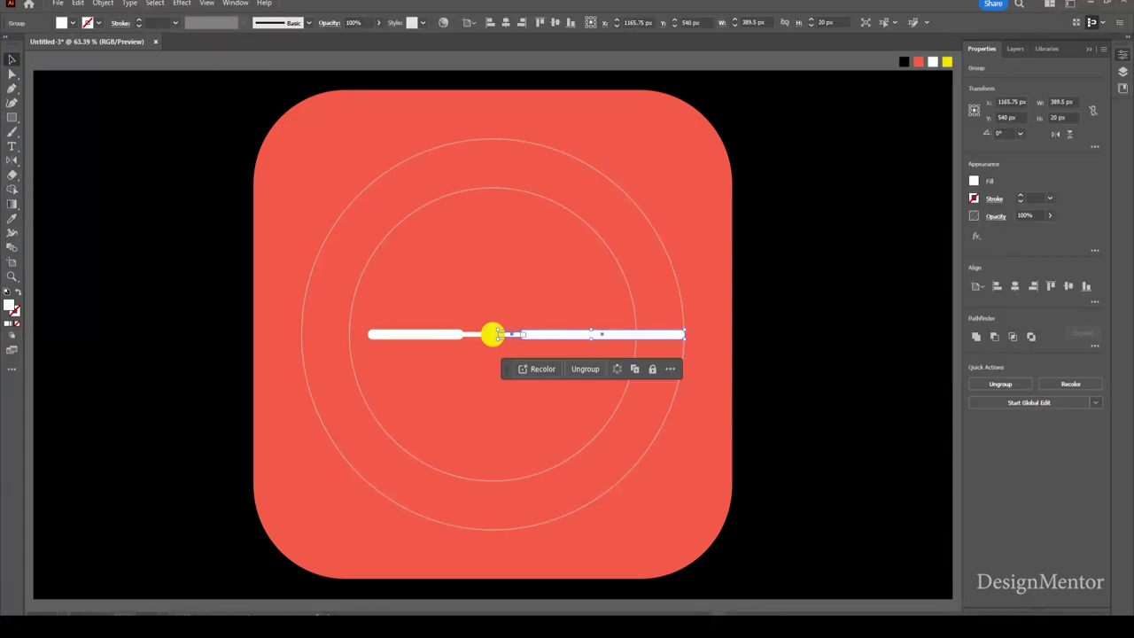
pyautogui.click(181, 3)
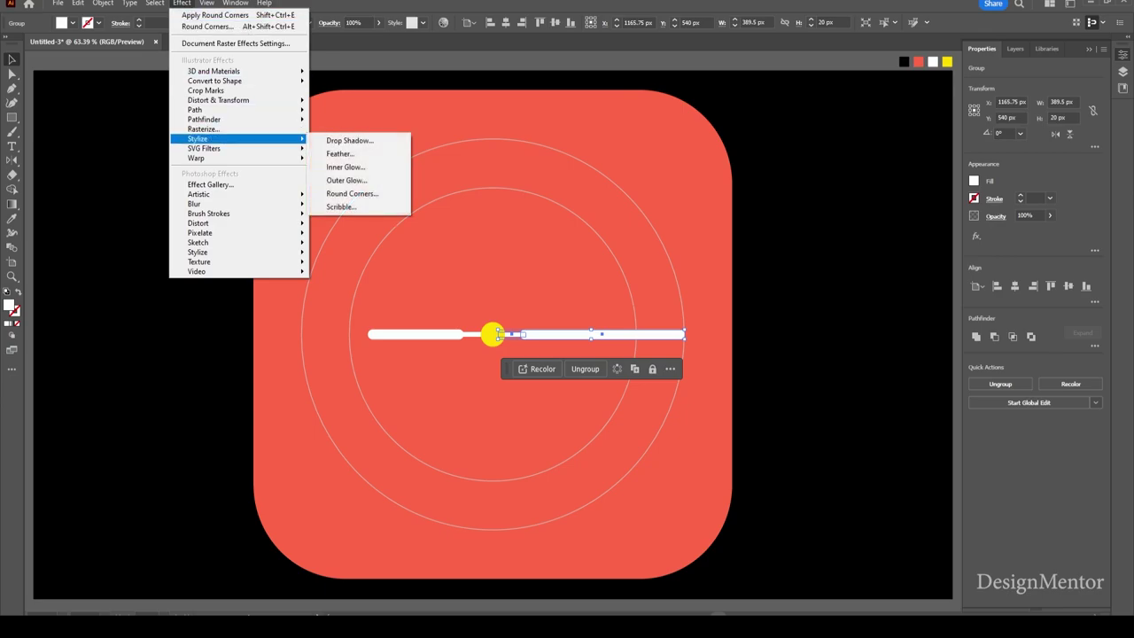
pyautogui.click(350, 140)
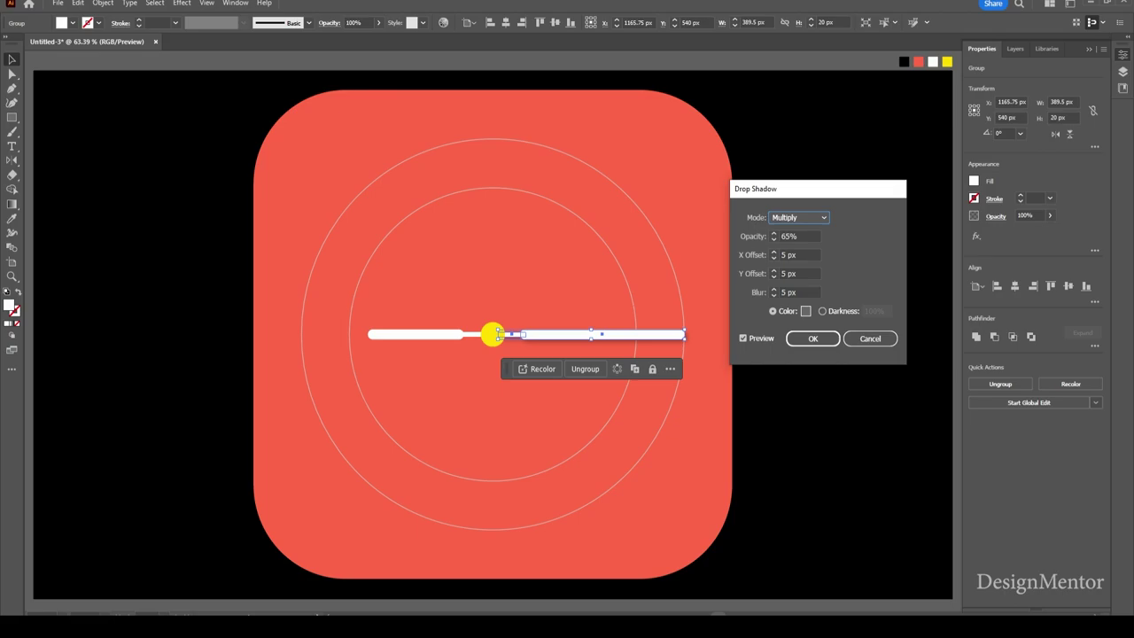
pyautogui.click(805, 311)
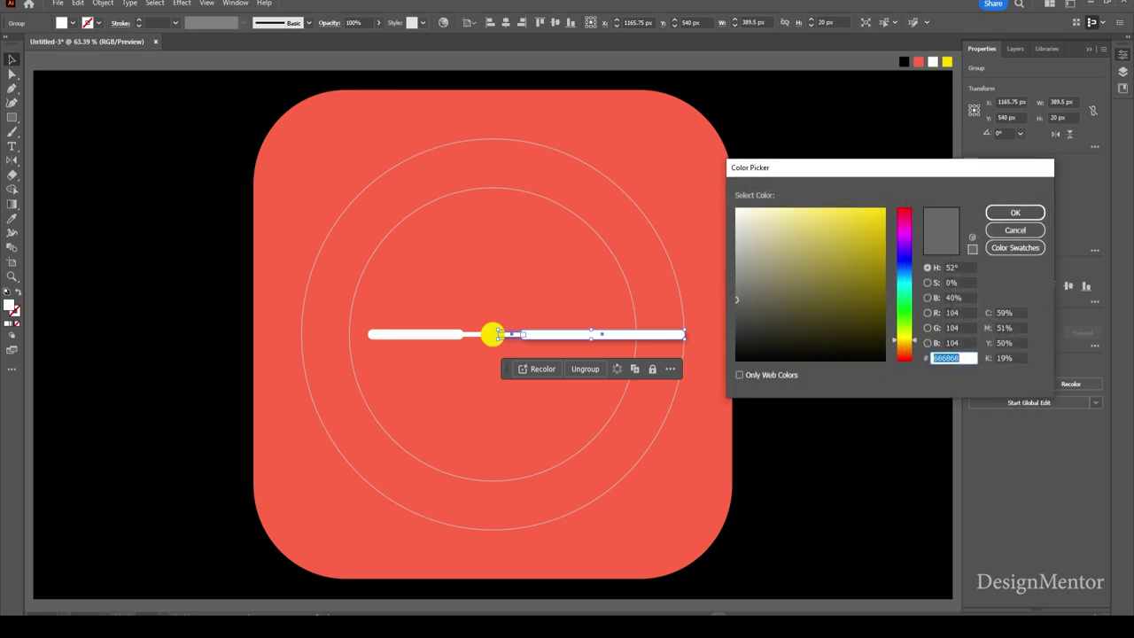
pyautogui.click(1015, 213)
pyautogui.click(815, 338)
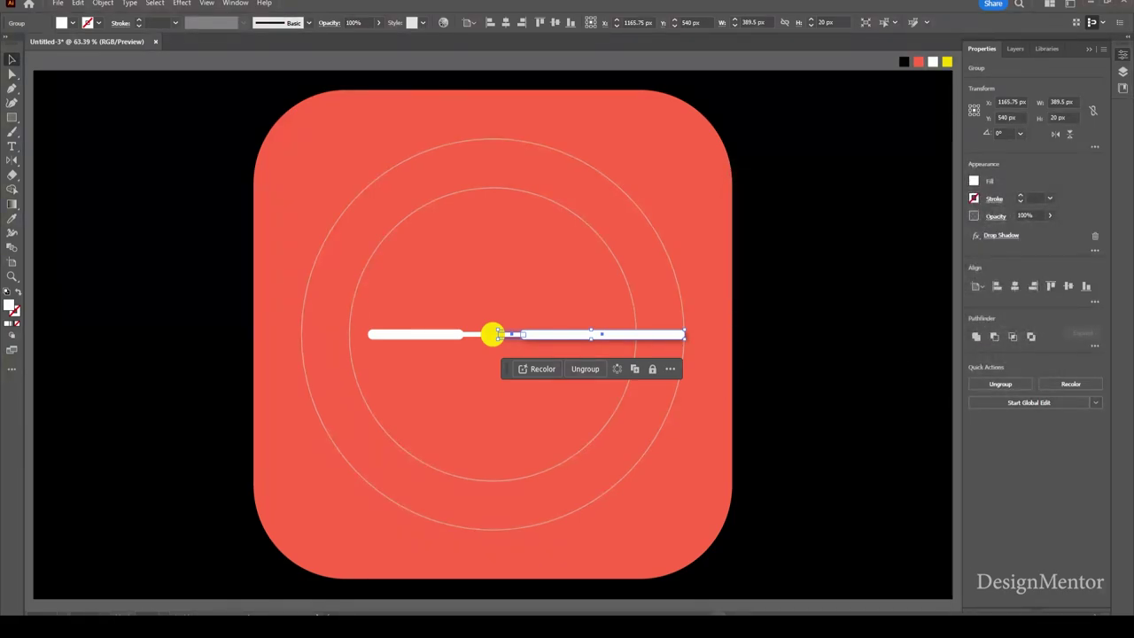
# - Give the short hand group the same drop shadow as the long hand
pyautogui.click(494, 334)
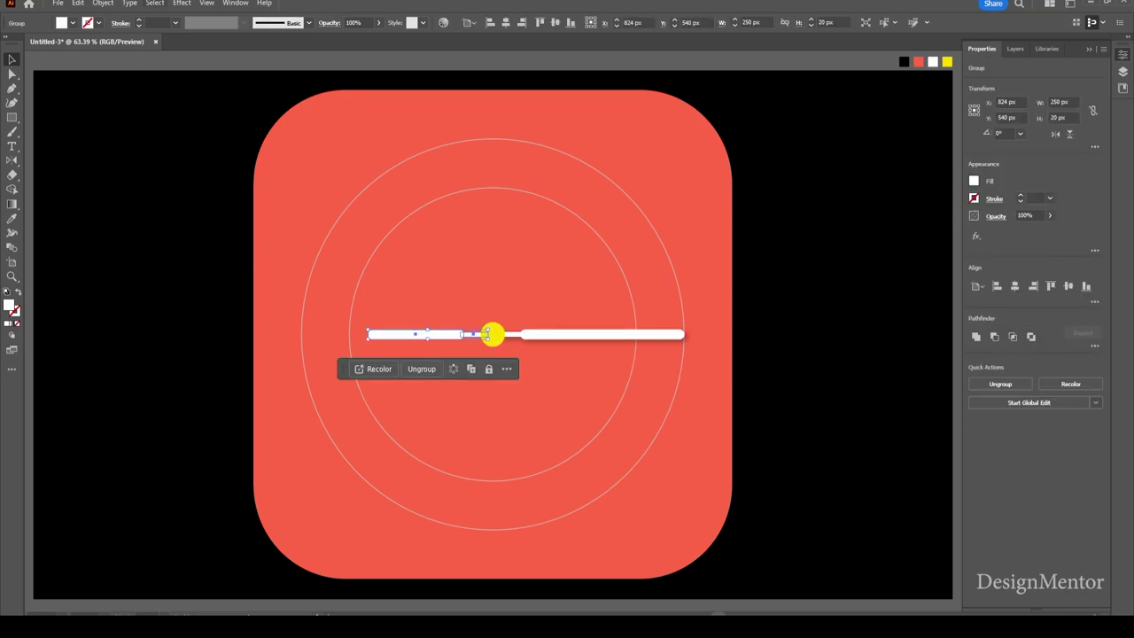
pyautogui.hotkey('alt', 's')
pyautogui.press('Right')
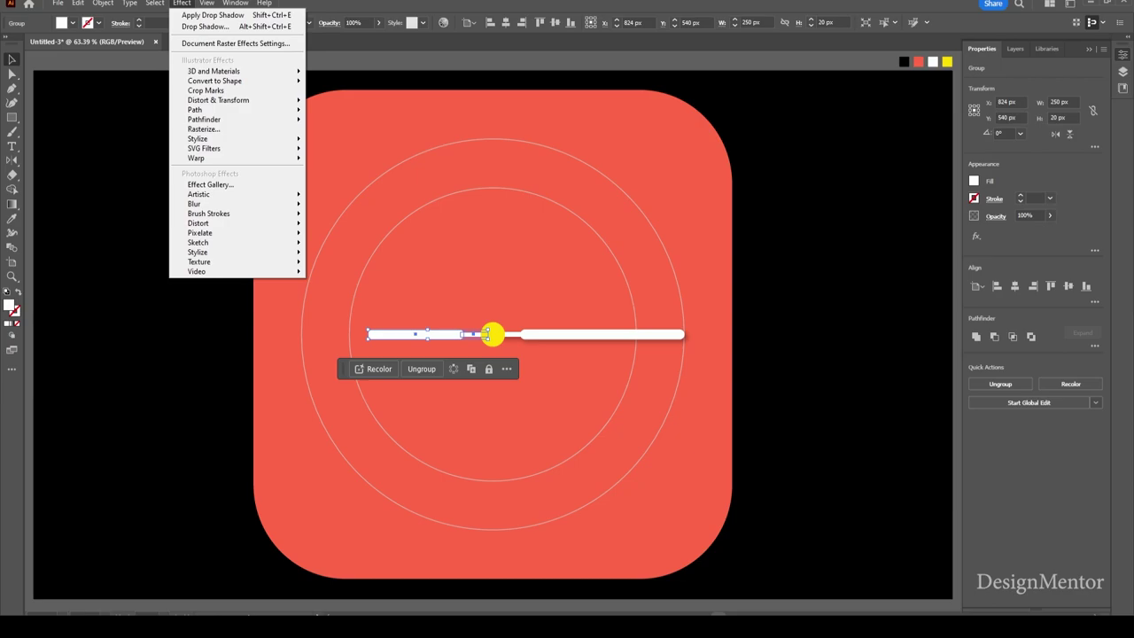
pyautogui.press('Down')
pyautogui.press('Down')
pyautogui.press('Down')
pyautogui.press('Down')
pyautogui.press('Down')
pyautogui.press('Down')
pyautogui.press('Right')
pyautogui.press('Down')
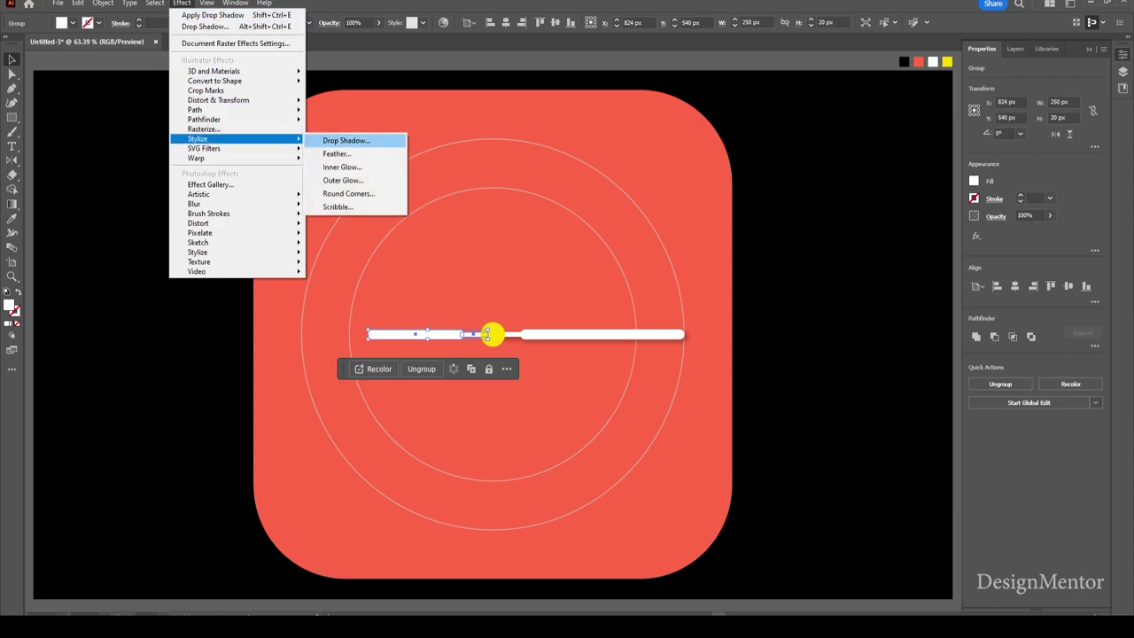
pyautogui.press('Return')
pyautogui.press('Return')
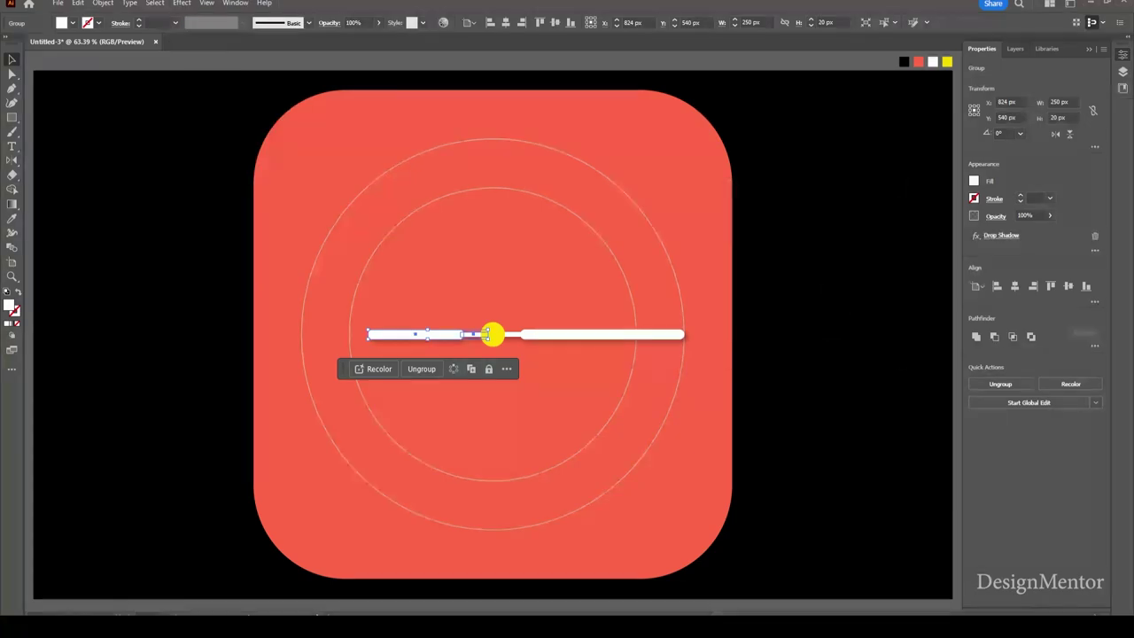
pyautogui.hotkey('ctrl', 'shift', 'a')
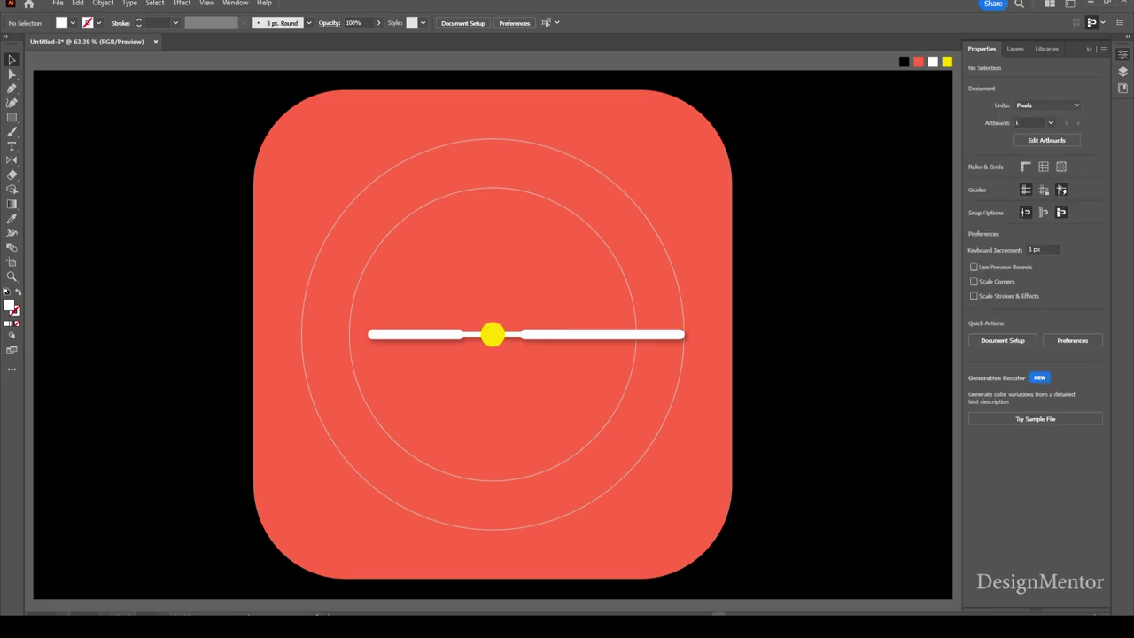
pyautogui.press('m')
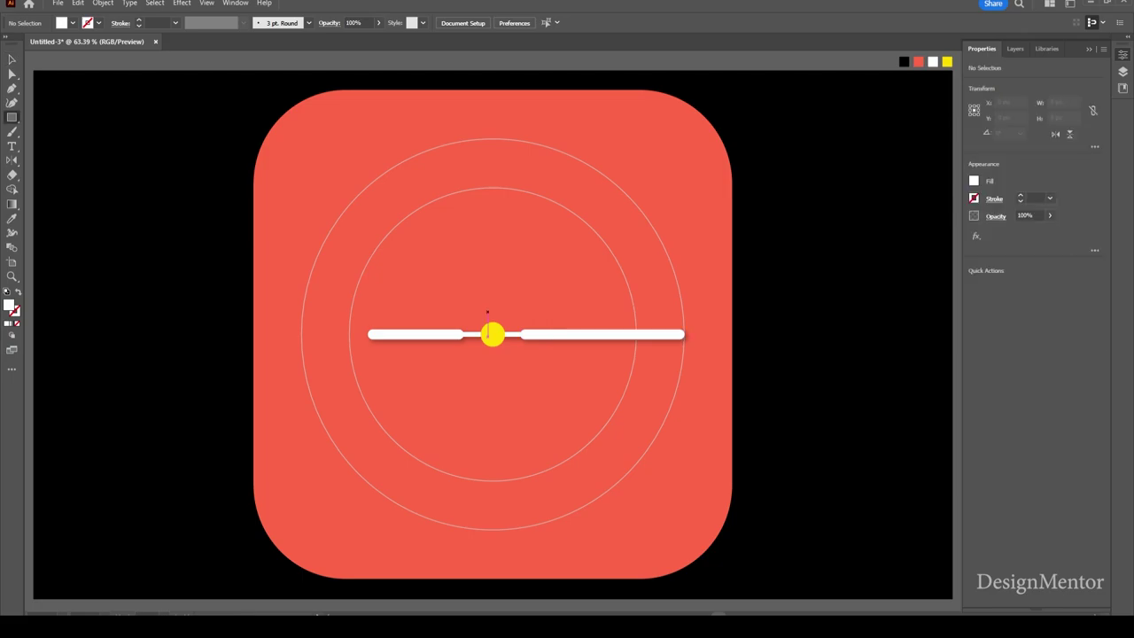
# - Draw a vertical bar from the centre to the outer ring, horizontally centred, 8 px wide
pyautogui.moveTo(487, 304); pyautogui.dragTo(492, 529)
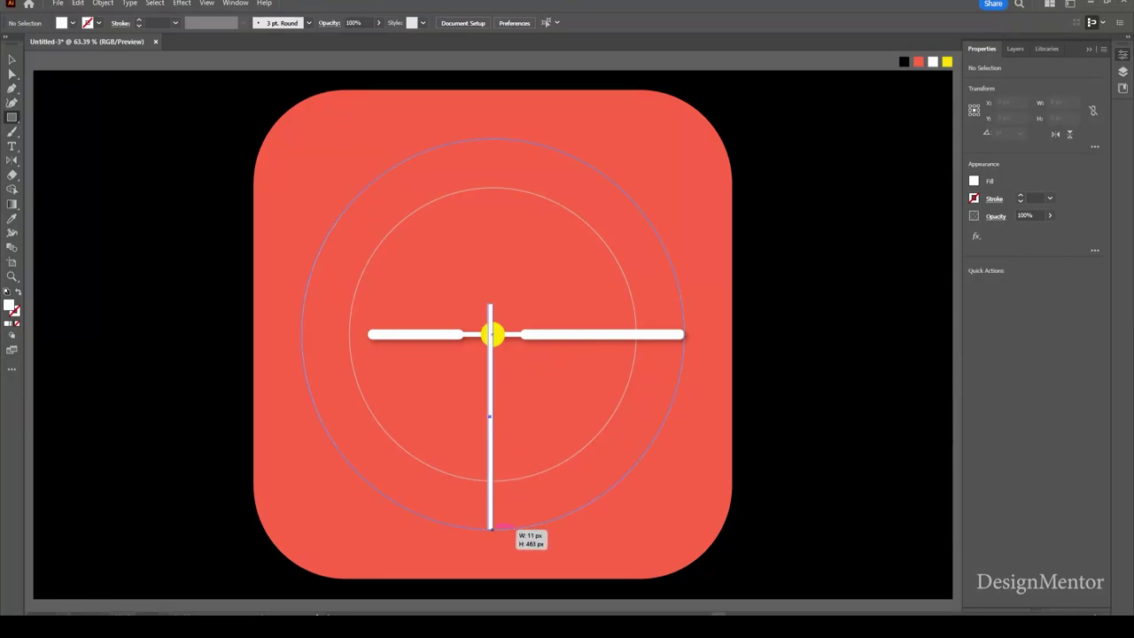
pyautogui.moveTo(492, 529); pyautogui.dragTo(492, 529)
pyautogui.click(1015, 285)
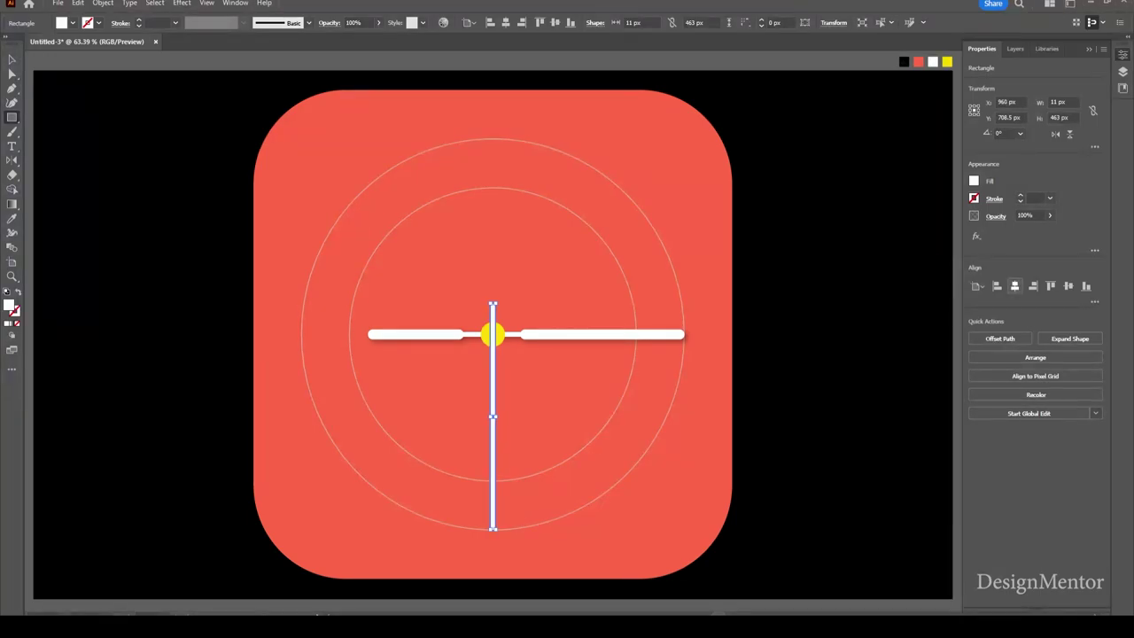
pyautogui.click(1060, 102)
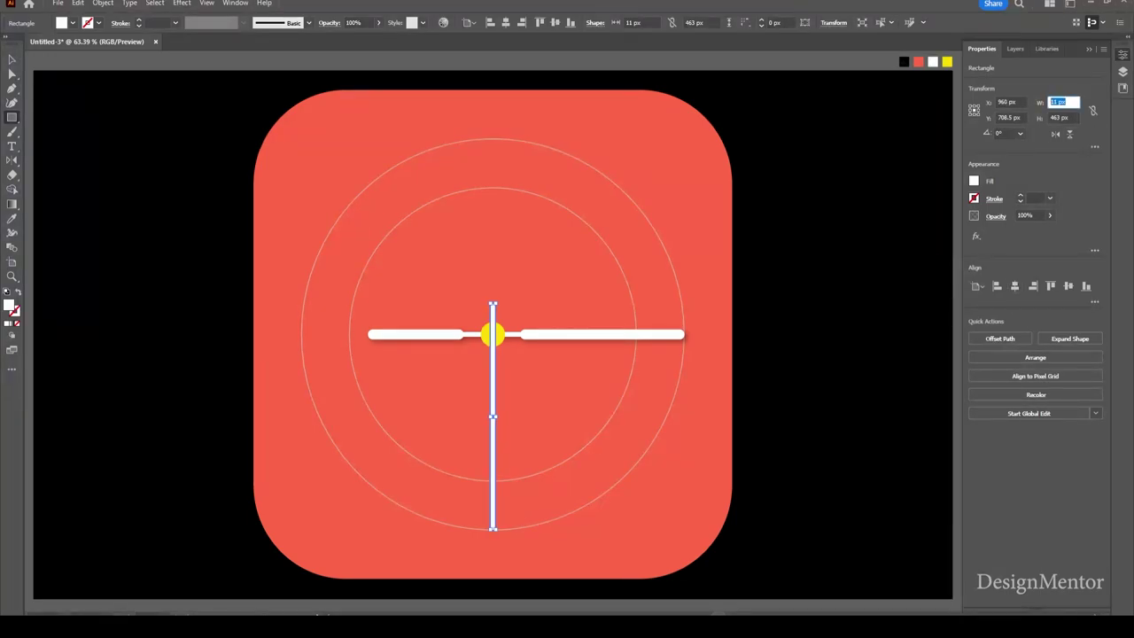
pyautogui.write('8')
pyautogui.press('Return')
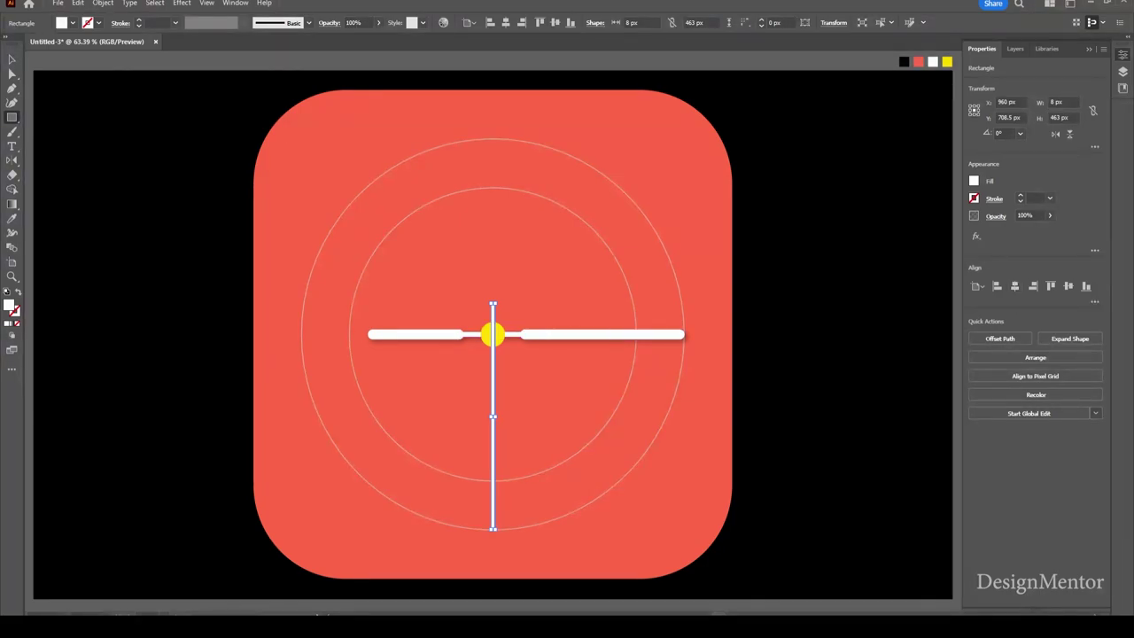
# - Colour the bar with the centre dot's yellow using the Eyedropper
pyautogui.press('i')
pyautogui.click(493, 334)
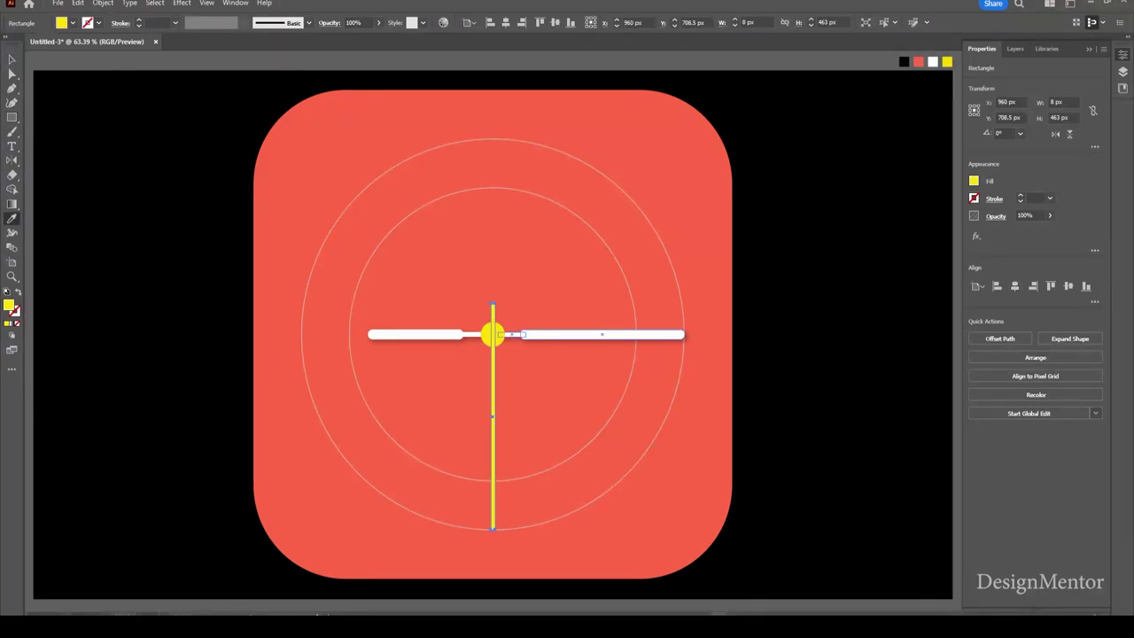
pyautogui.press('v')
pyautogui.hotkey('ctrl', 'shift', 'a')
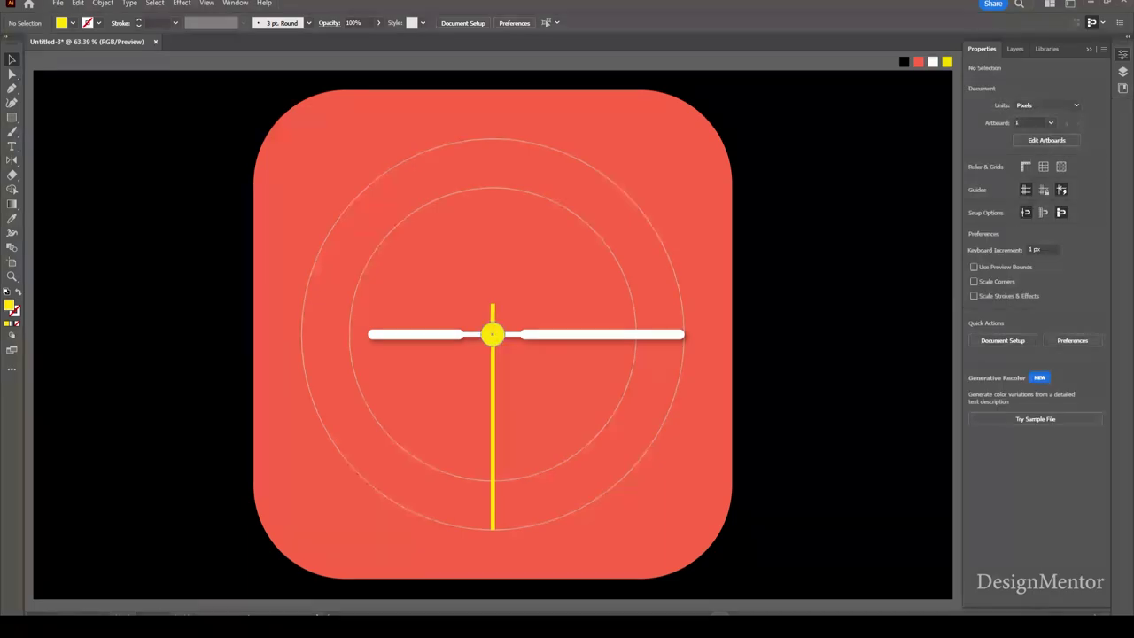
# - Bring the yellow centre dot in front of the second hand
pyautogui.rightClick(495, 334)
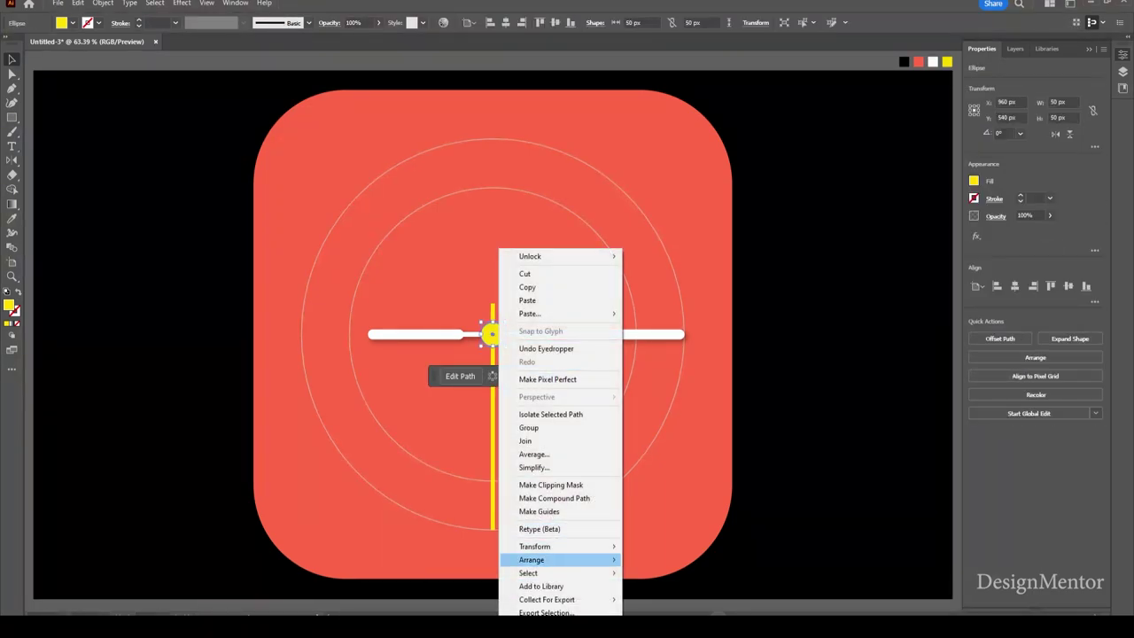
pyautogui.click(660, 560)
pyautogui.hotkey('ctrl', 'shift', 'a')
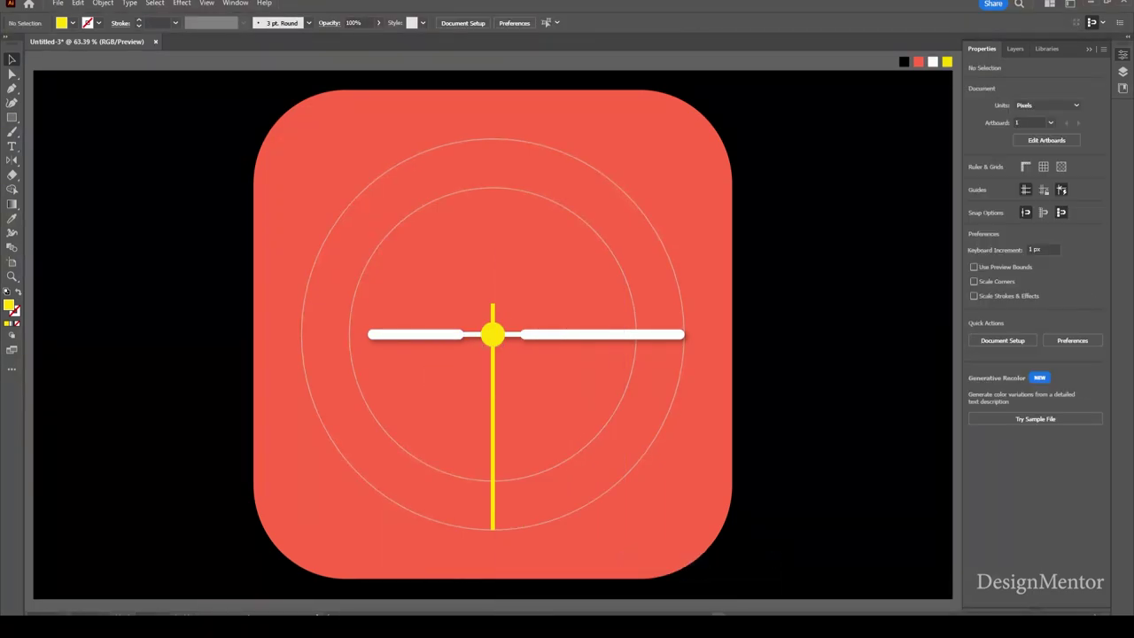
# - Apply a 10 px Round Corners effect to the yellow second hand
pyautogui.click(493, 403)
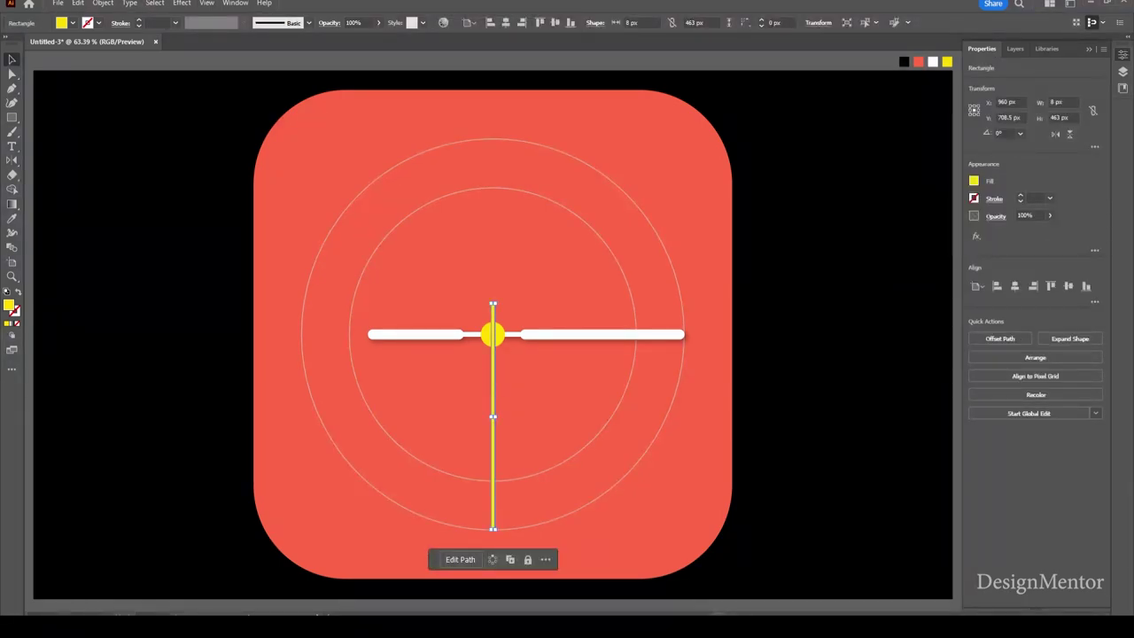
pyautogui.click(182, 3)
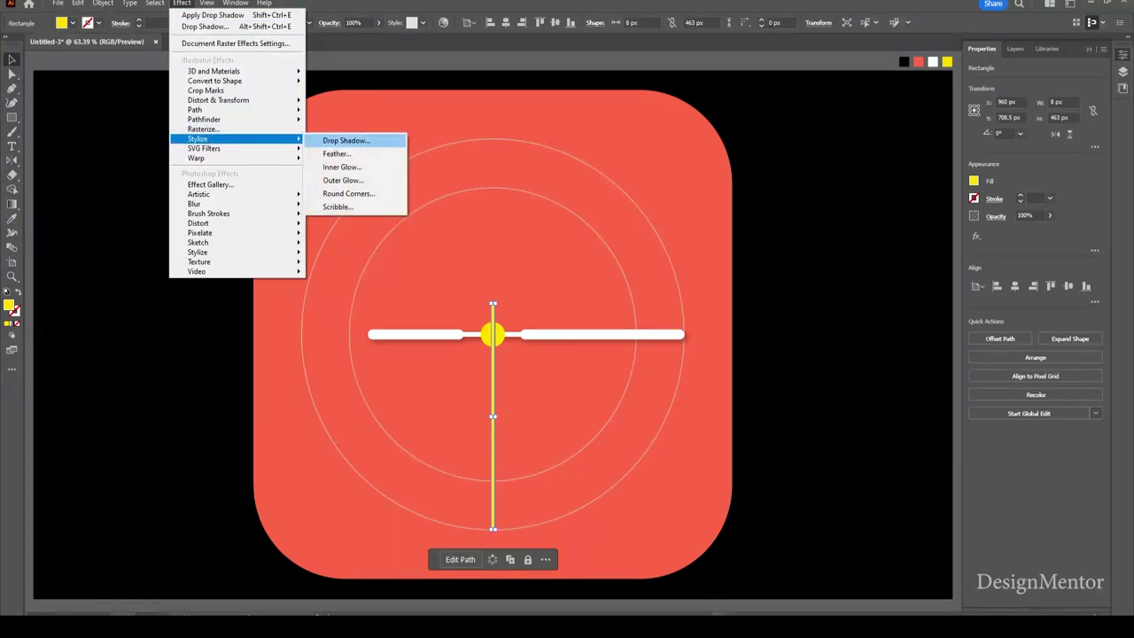
pyautogui.click(348, 193)
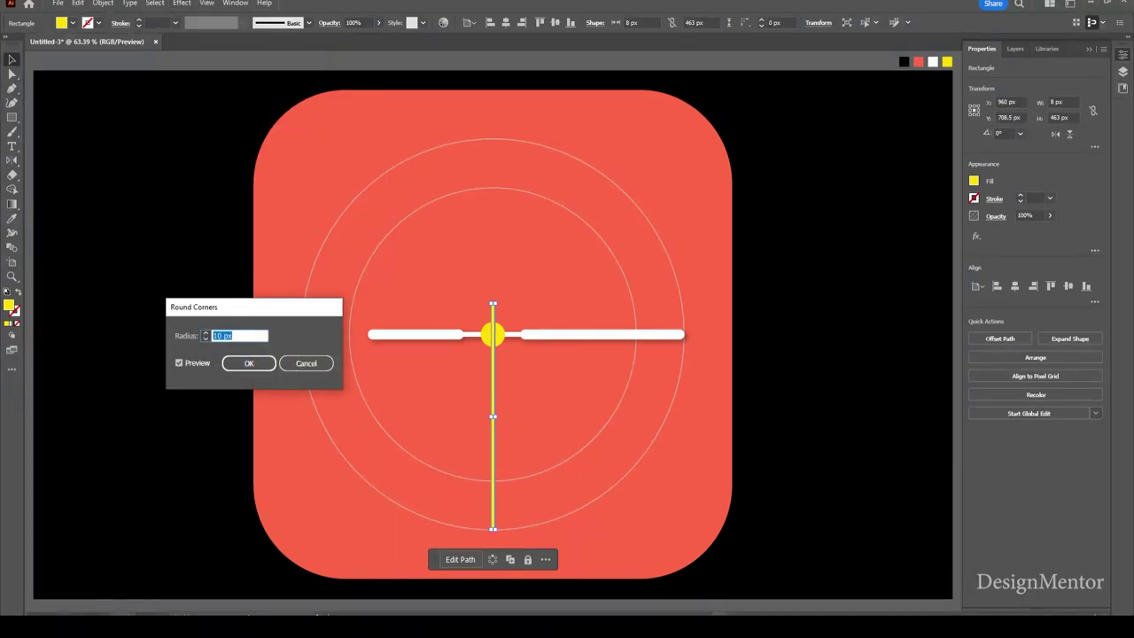
pyautogui.press('Return')
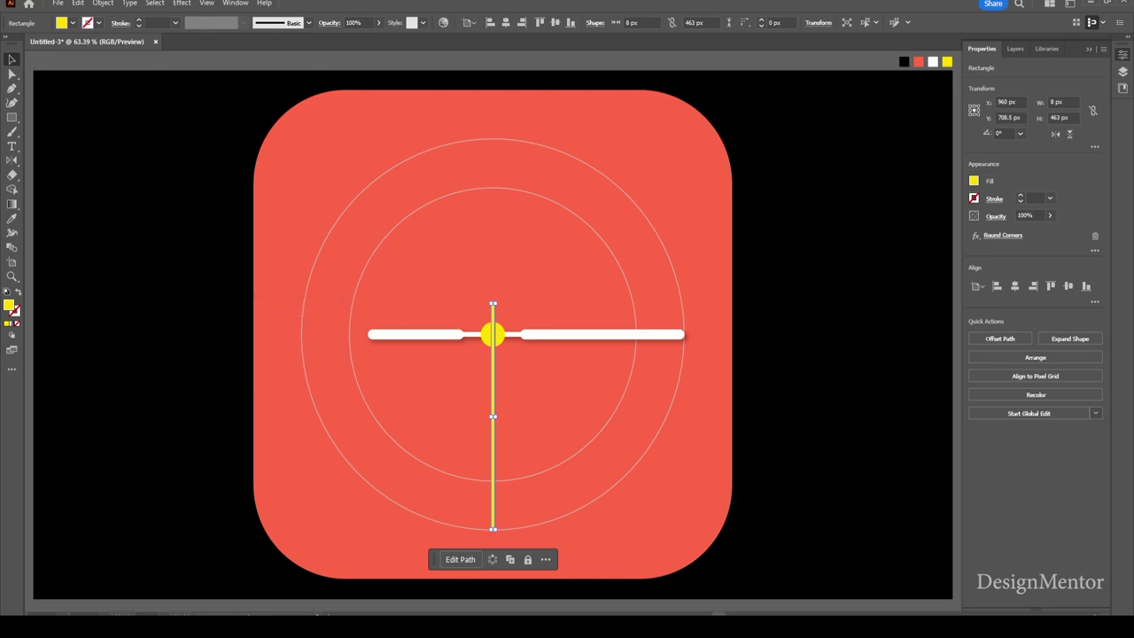
pyautogui.hotkey('ctrl', 'shift', 'a')
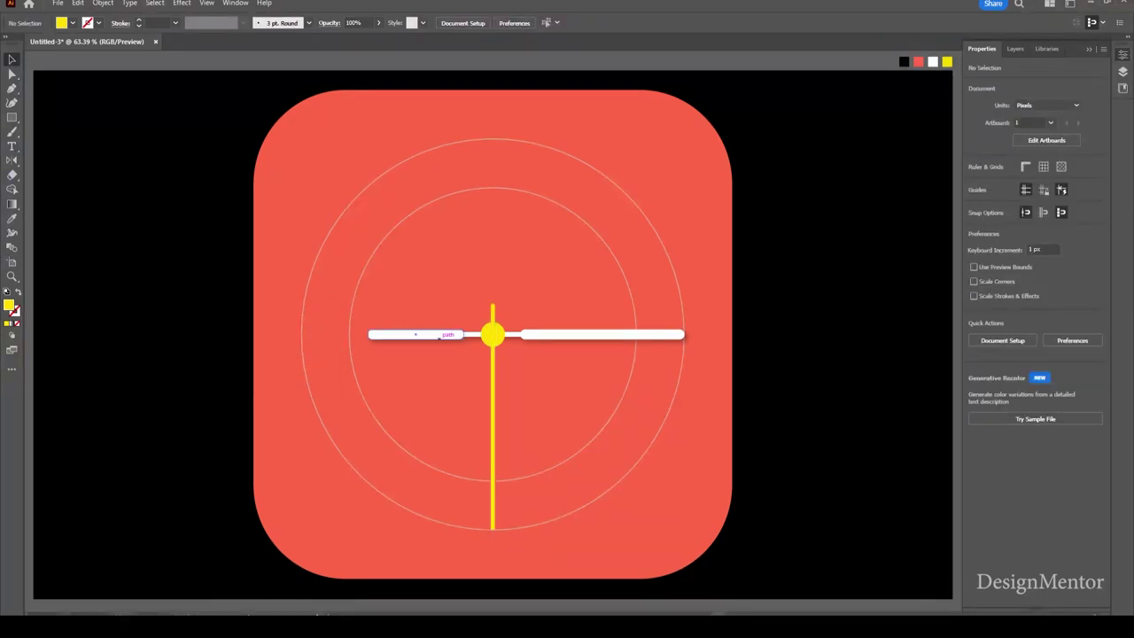
# - Rotate the short white hand to point up-left with its inner end on the centre dot
pyautogui.click(478, 334)
pyautogui.press('e')
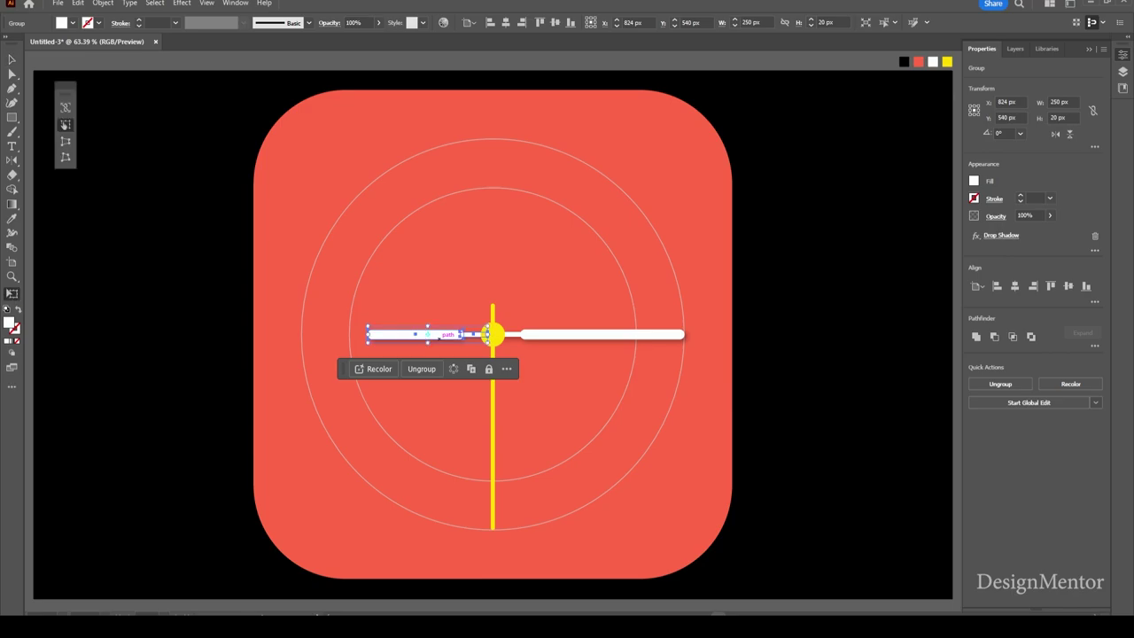
pyautogui.moveTo(513, 335); pyautogui.dragTo(519, 356)
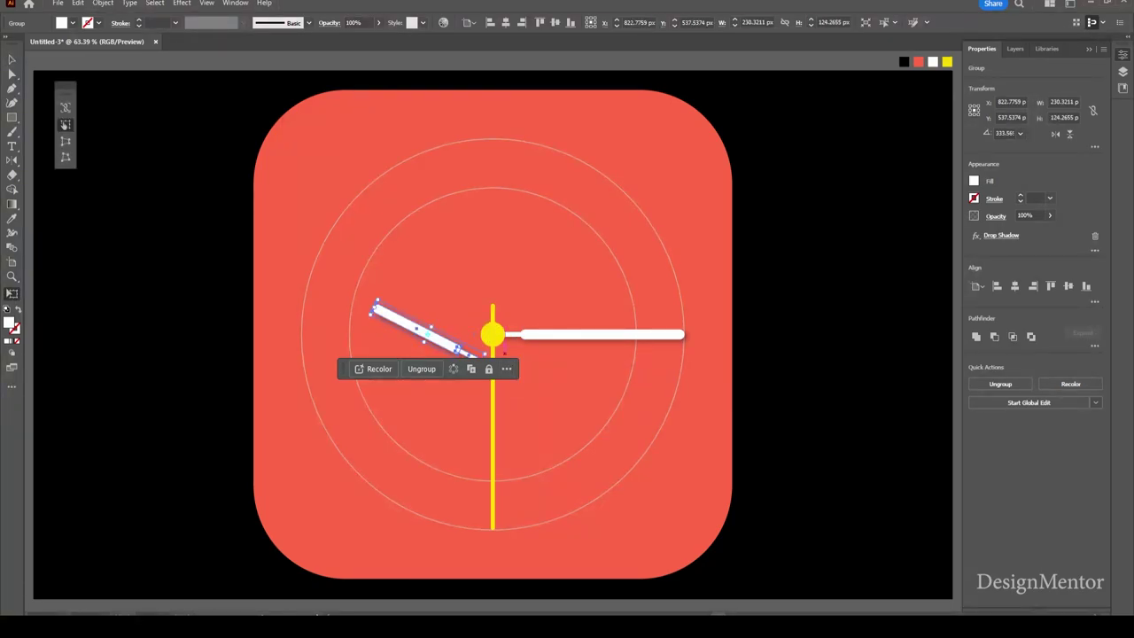
pyautogui.moveTo(428, 335); pyautogui.dragTo(437, 310)
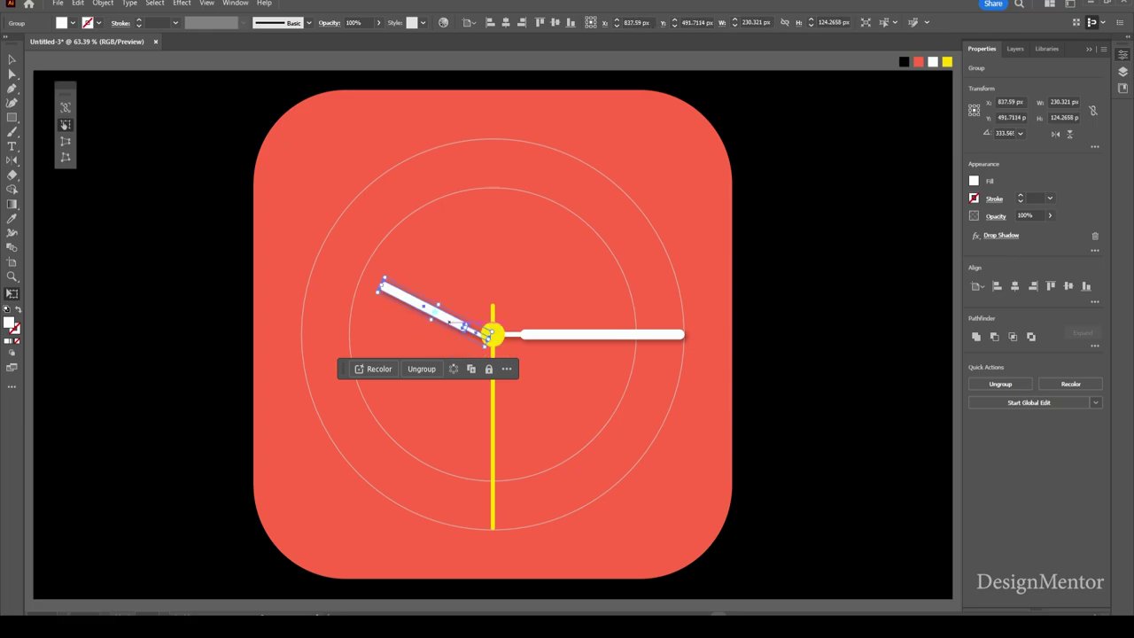
pyautogui.hotkey('ctrl', 'shift', 'a')
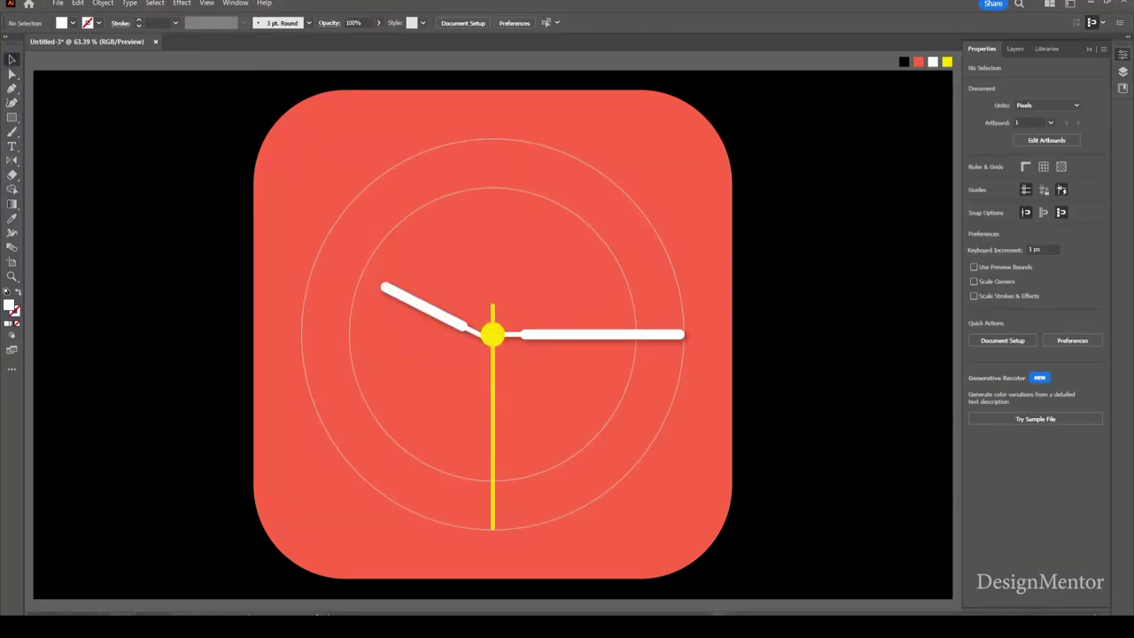
pyautogui.moveTo(457, 325); pyautogui.dragTo(490, 313)
pyautogui.hotkey('ctrl', 'shift', 'a')
# - Rotate the long white hand to point up-right with its inner end on the centre dot
pyautogui.click(499, 333)
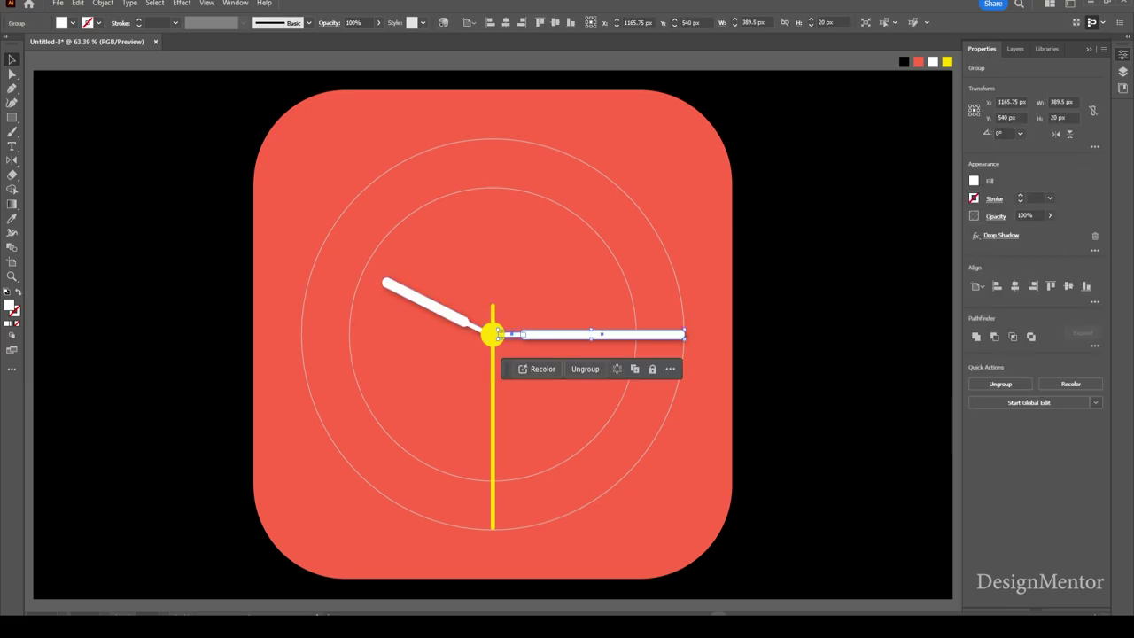
pyautogui.moveTo(689, 336); pyautogui.dragTo(681, 291)
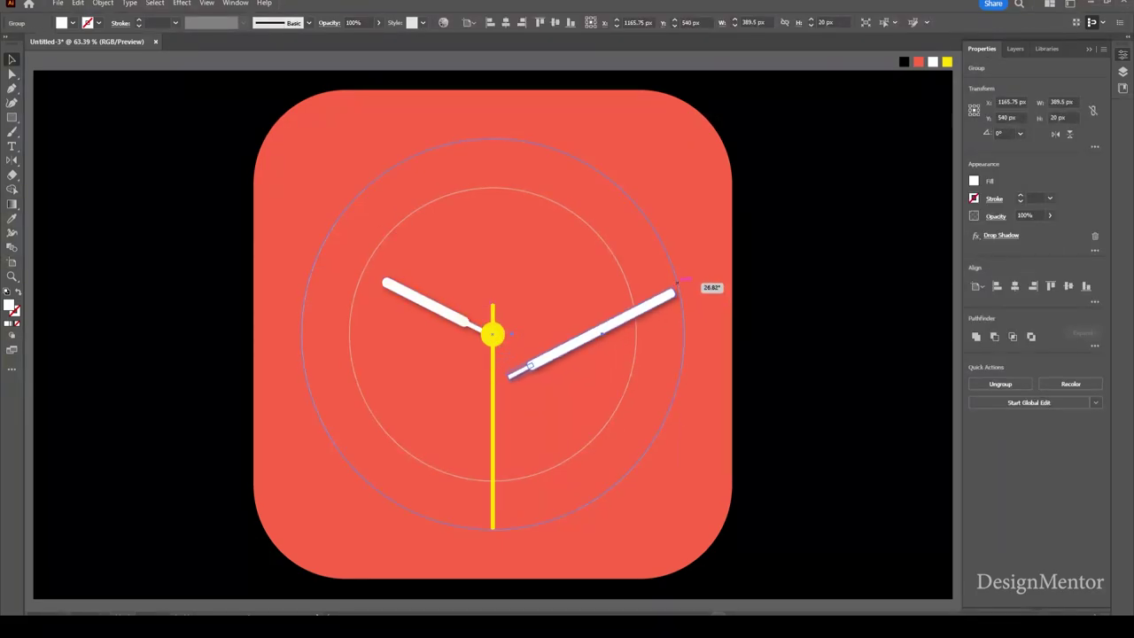
pyautogui.moveTo(510, 375); pyautogui.dragTo(494, 334)
pyautogui.hotkey('ctrl', 'shift', 'a')
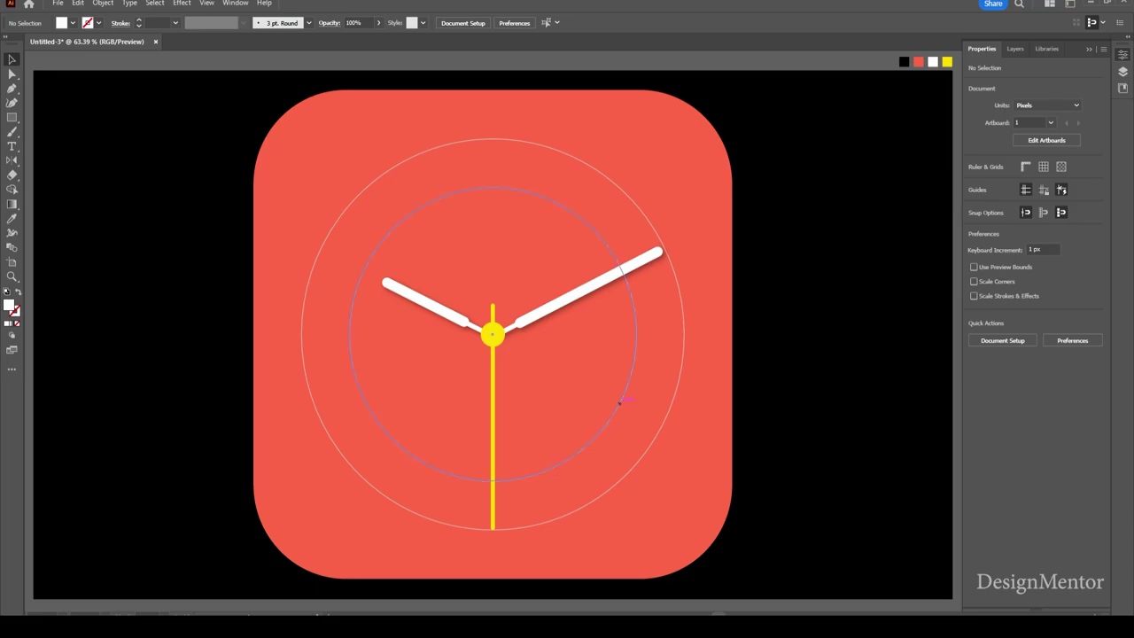
pyautogui.click(619, 402)
# - Delete the guide circle and give the yellow second hand a Multiply 65% drop shadow
pyautogui.press('Delete')
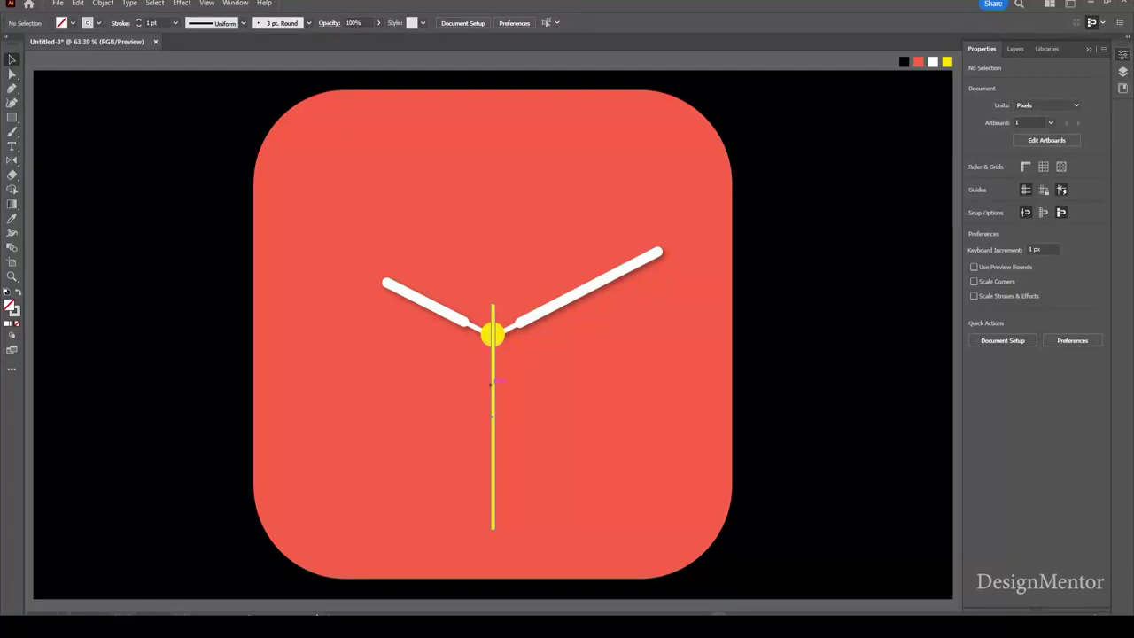
pyautogui.click(493, 425)
pyautogui.click(182, 2)
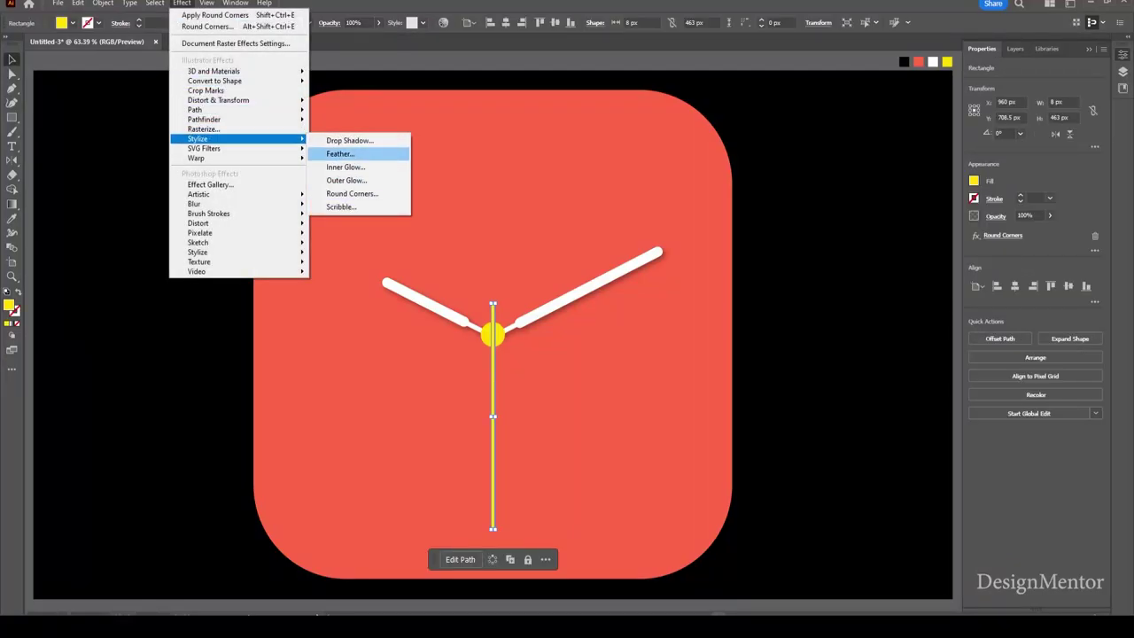
pyautogui.click(350, 140)
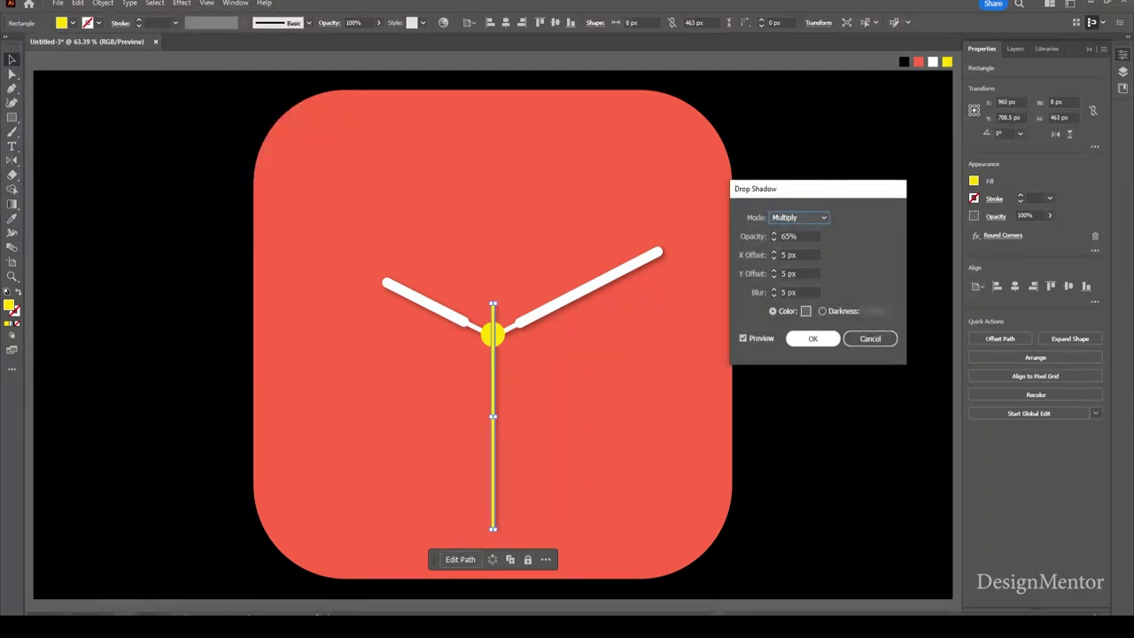
pyautogui.click(812, 338)
pyautogui.hotkey('ctrl', 'shift', 'a')
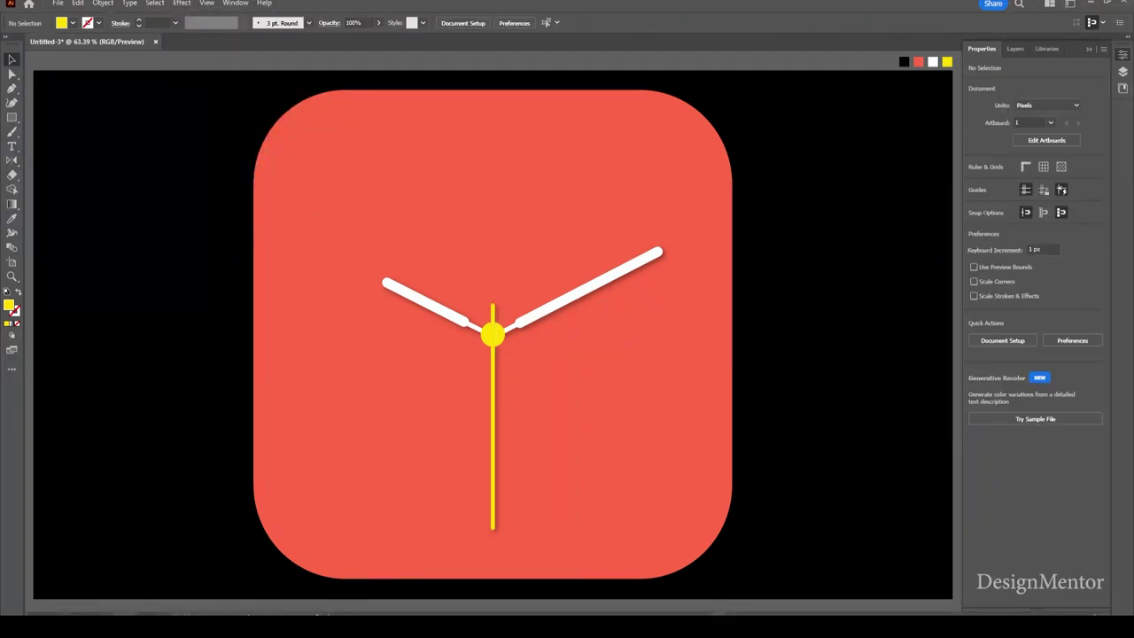